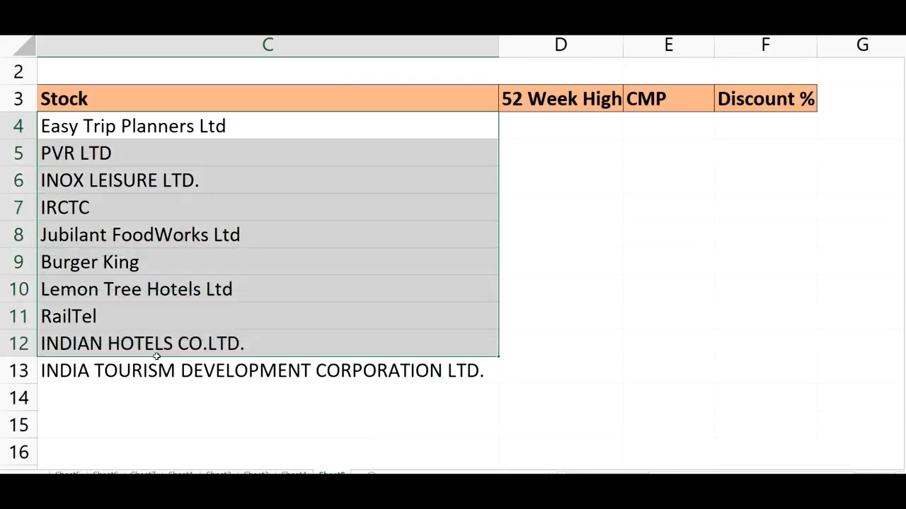
pyautogui.moveTo(559, 262); pyautogui.dragTo(689, 288)
pyautogui.click(689, 288)
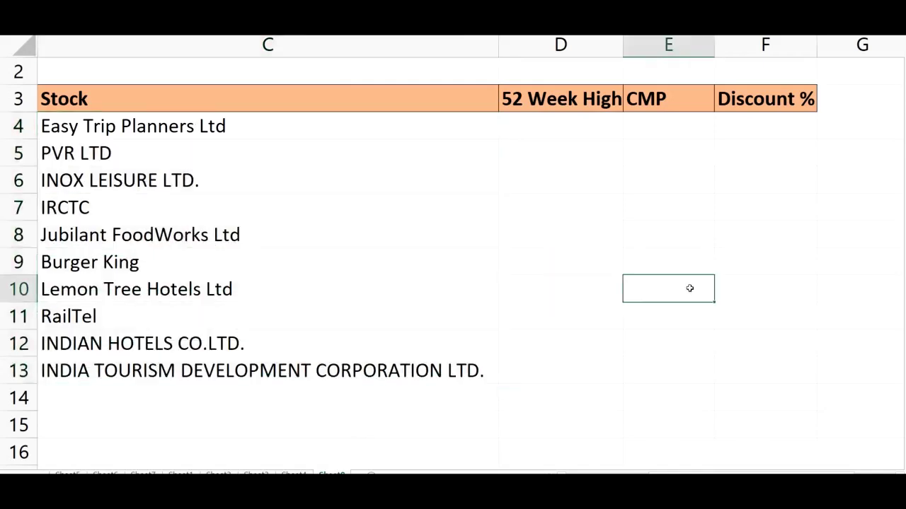
pyautogui.click(543, 127)
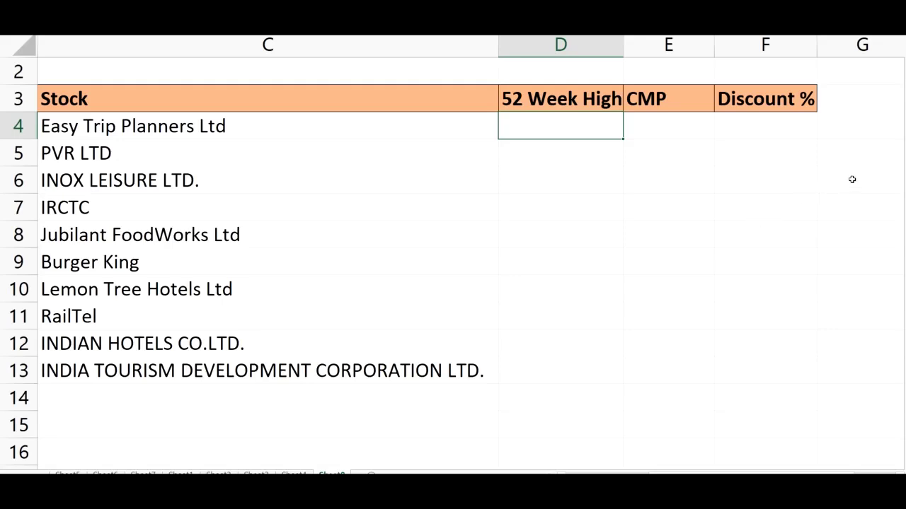
pyautogui.click(137, 133)
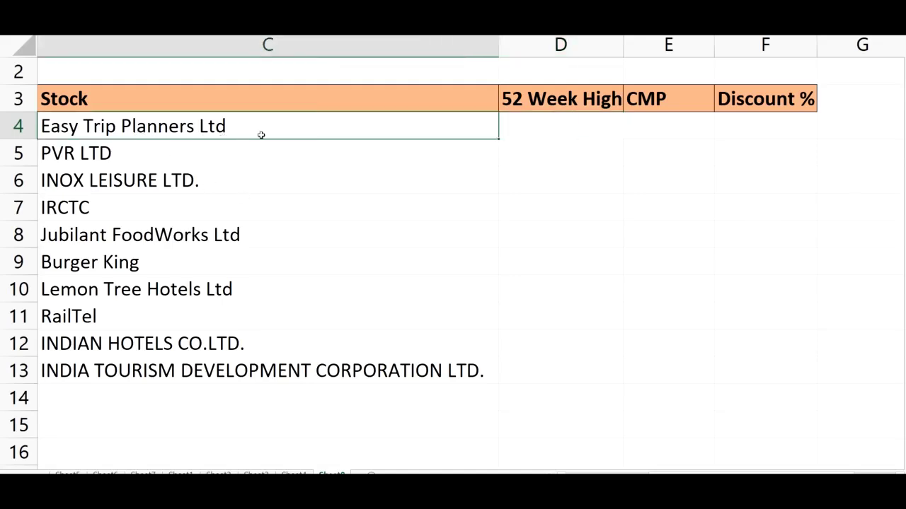
pyautogui.click(196, 150)
pyautogui.click(197, 129)
pyautogui.click(205, 152)
pyautogui.click(208, 131)
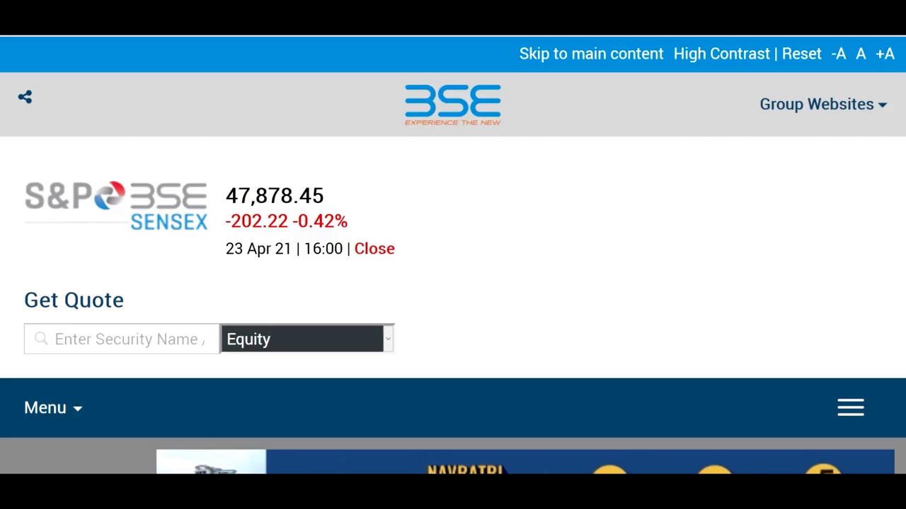
# - Search the BSE equity quotes for "easy" and open the Easy Trip Planners Ltd quote
pyautogui.click(165, 340)
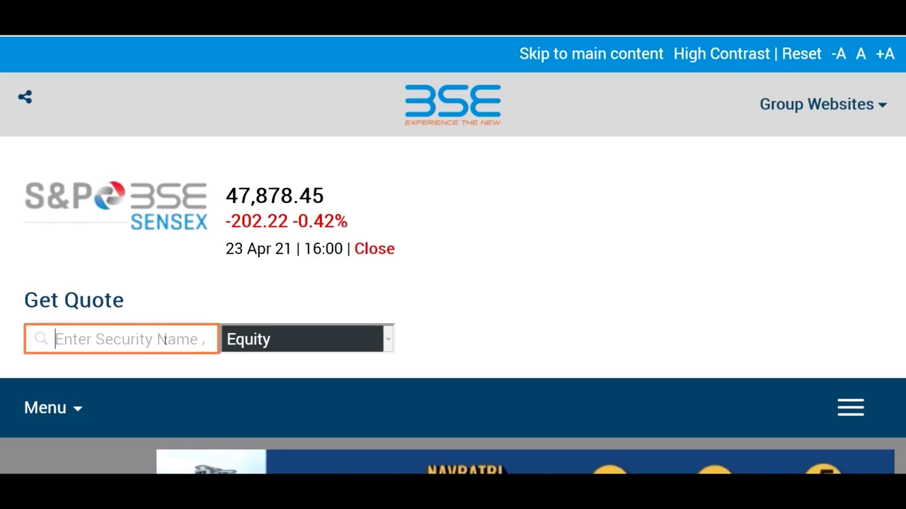
pyautogui.write('easy')
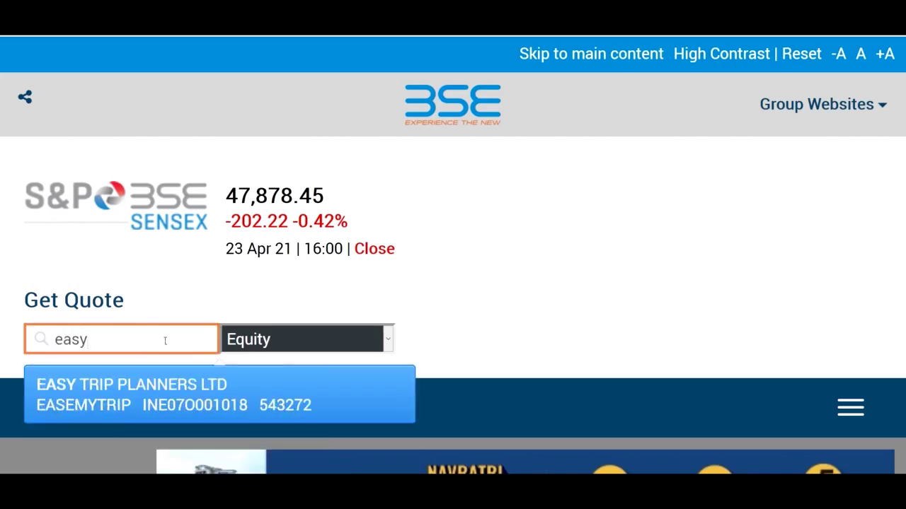
pyautogui.click(186, 399)
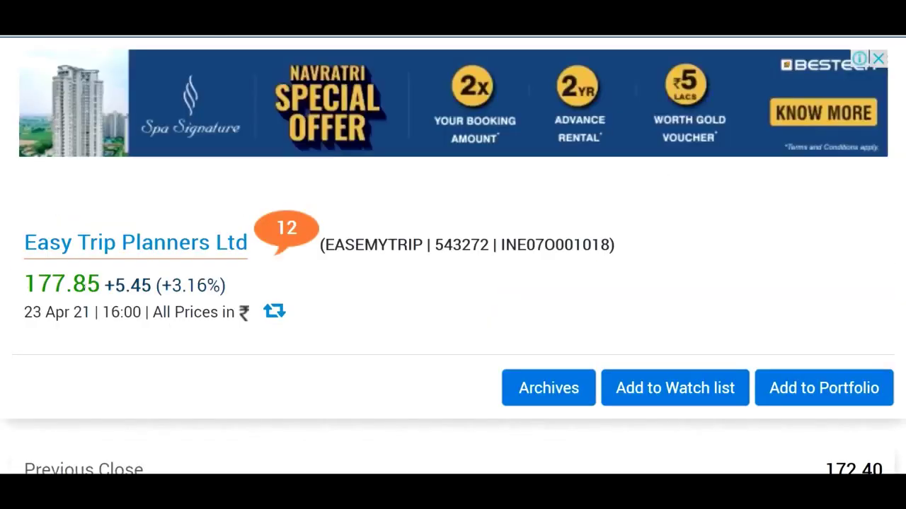
pyautogui.hotkey('alt', 'Tab')
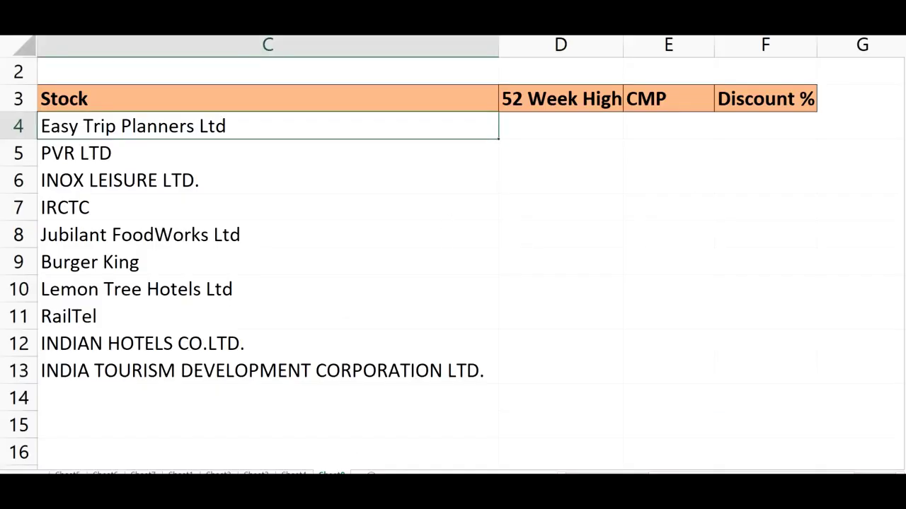
pyautogui.hotkey('alt', 'Tab')
# - Find Easy Trip Planners' 52-week high on the quote page and enter 233.15 in cell D4 of the Excel sheet
pyautogui.scroll(-10, 474, 289)
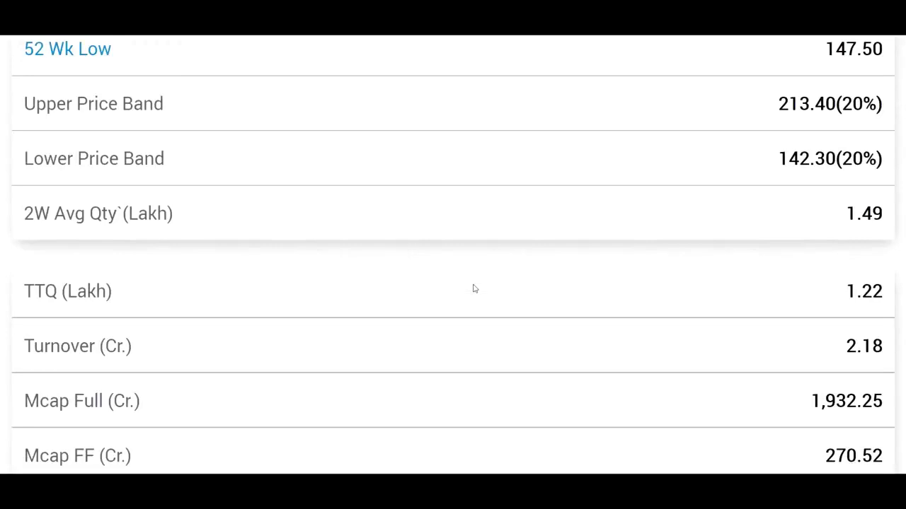
pyautogui.scroll(2, 474, 289)
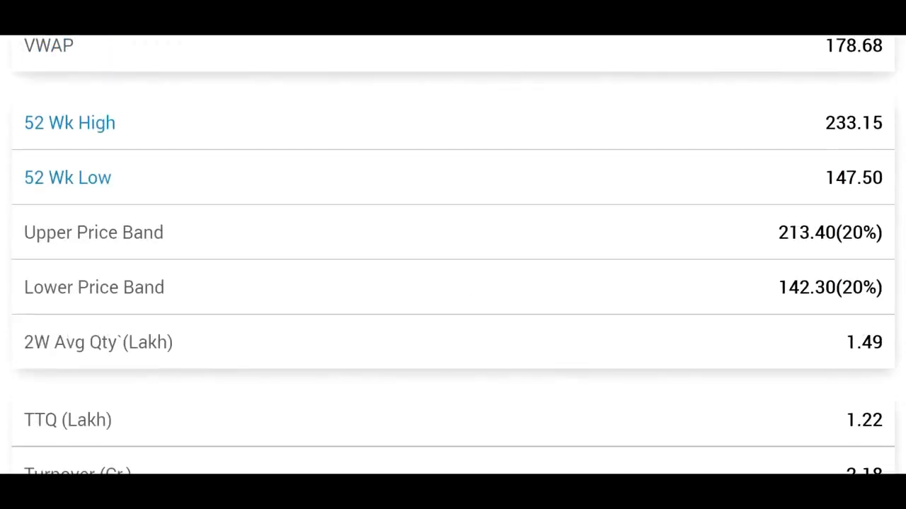
pyautogui.hotkey('alt', 'Tab')
pyautogui.click(581, 131)
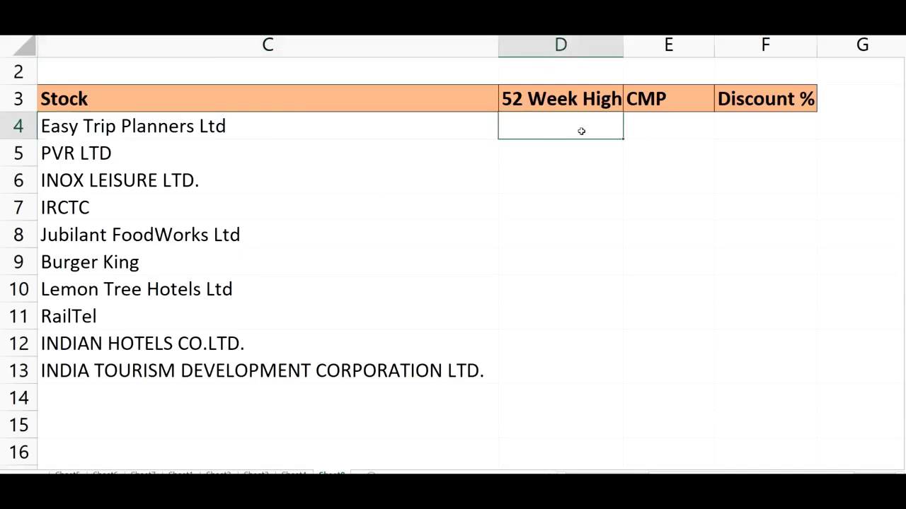
pyautogui.write('233.15')
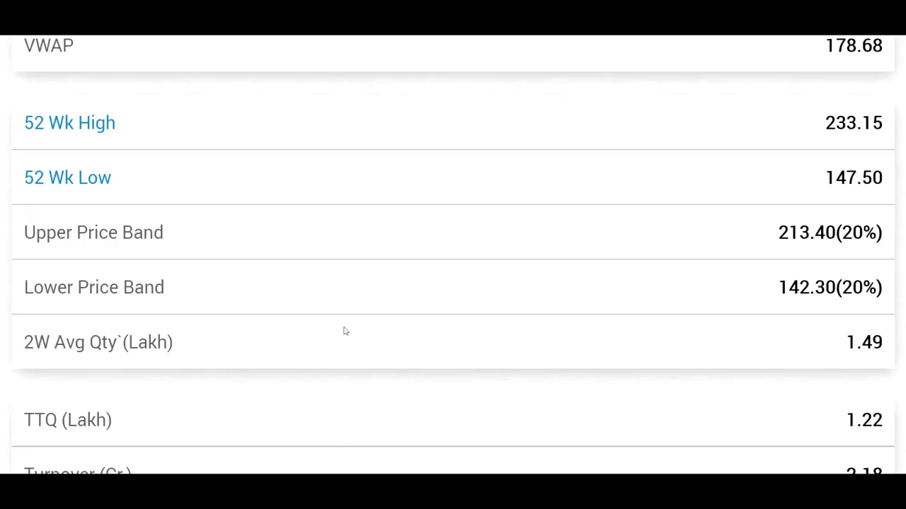
# - Look up Easy Trip Planners' current price on the BSE quote page and enter 177.85 as its CMP in Excel cell E4
pyautogui.scroll(5, 344, 330)
pyautogui.scroll(5, 344, 330)
pyautogui.scroll(-2, 344, 330)
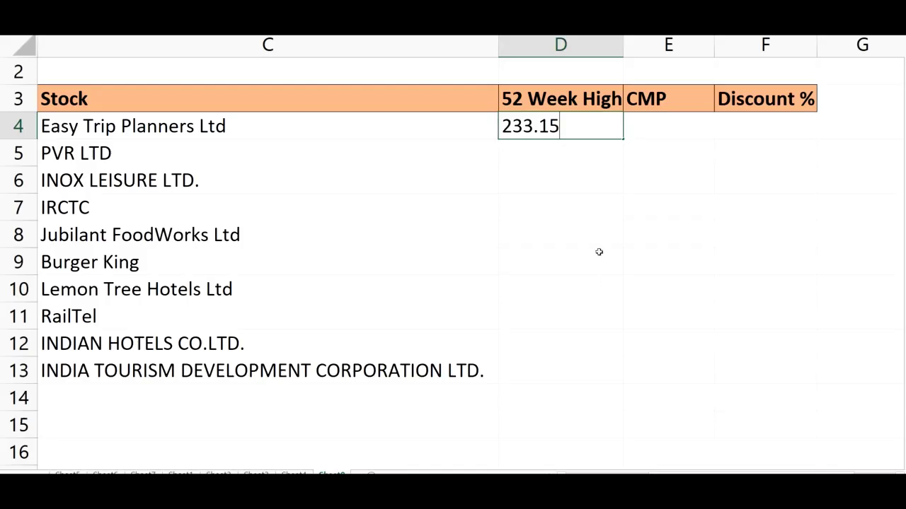
pyautogui.click(672, 131)
pyautogui.doubleClick(673, 133)
pyautogui.write('1')
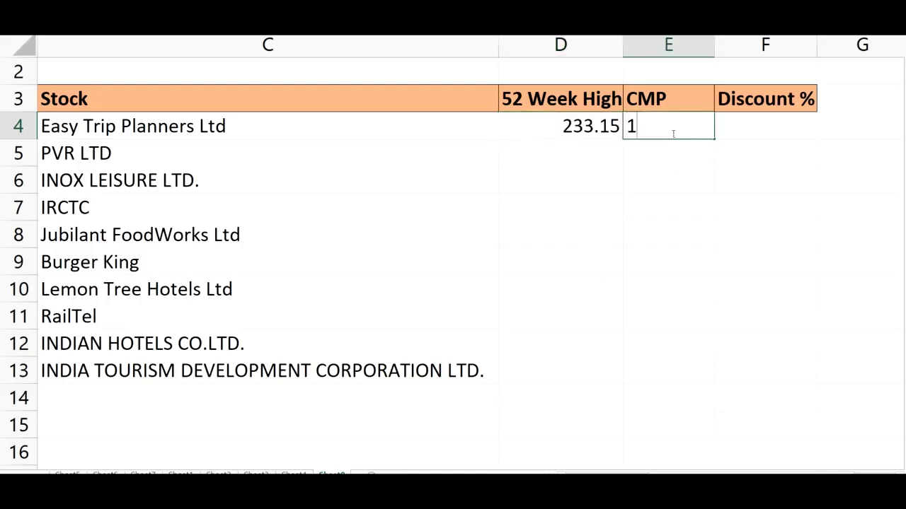
pyautogui.write('77.85')
# - Calculate the Discount % for Easy Trip Planners in cell F4 with the formula =(D4-E4)*100/D4
pyautogui.click(771, 132)
pyautogui.write('=(')
pyautogui.click(590, 130)
pyautogui.write('-')
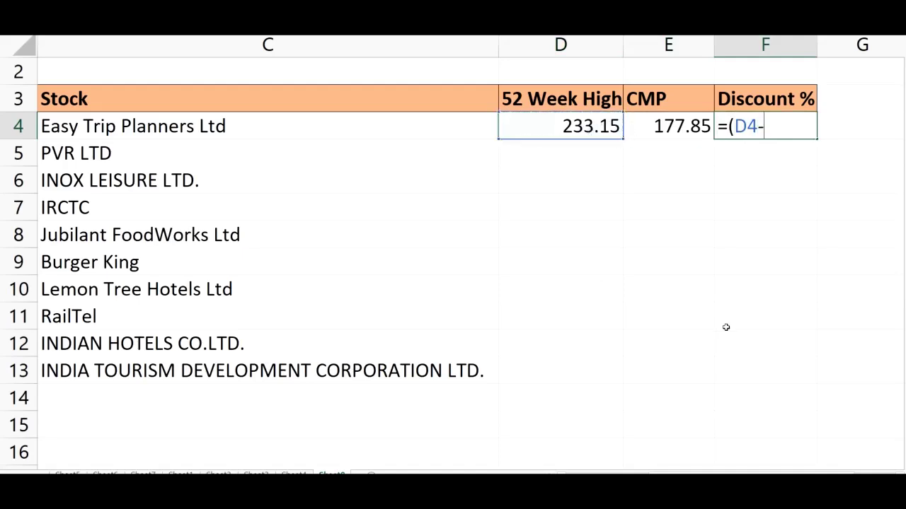
pyautogui.click(679, 131)
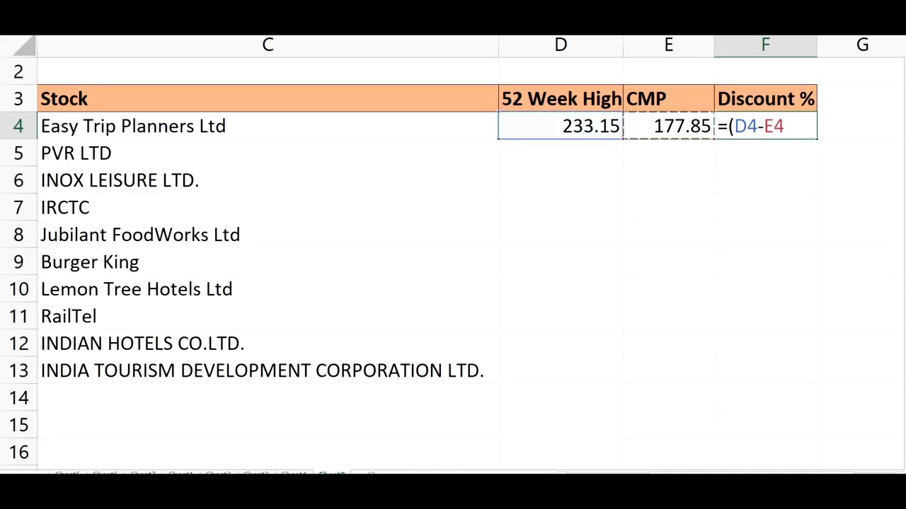
pyautogui.write(')*1')
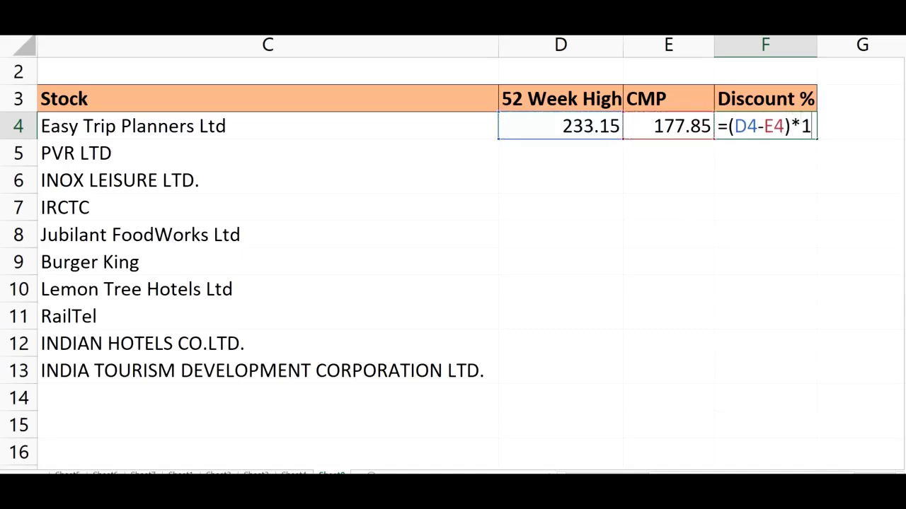
pyautogui.write('00/')
pyautogui.click(582, 129)
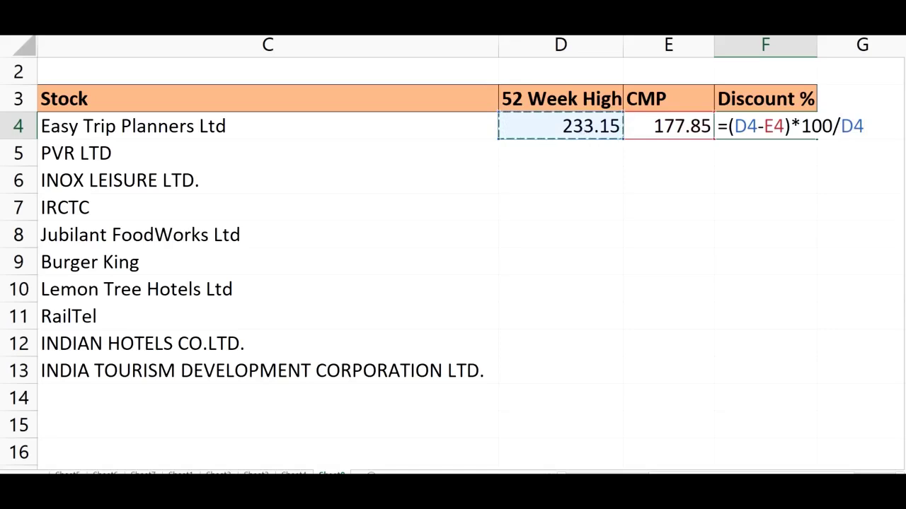
pyautogui.press('Return')
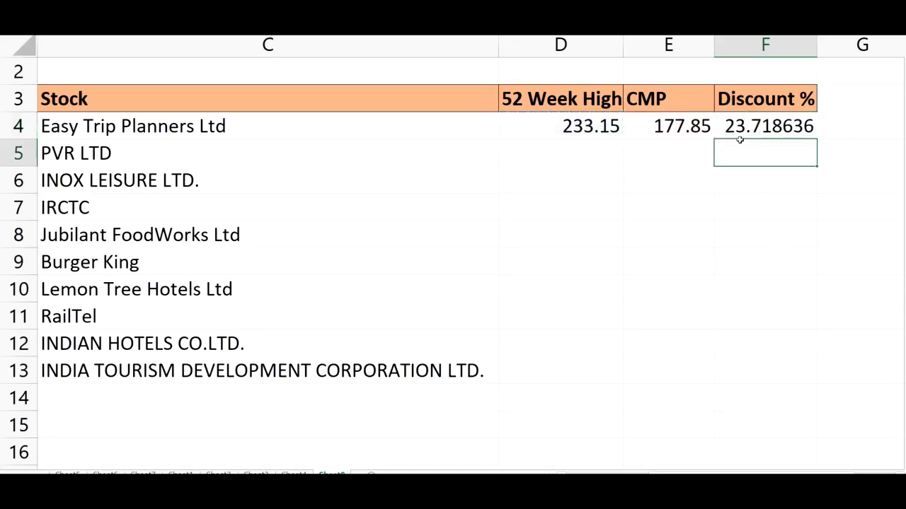
pyautogui.click(776, 129)
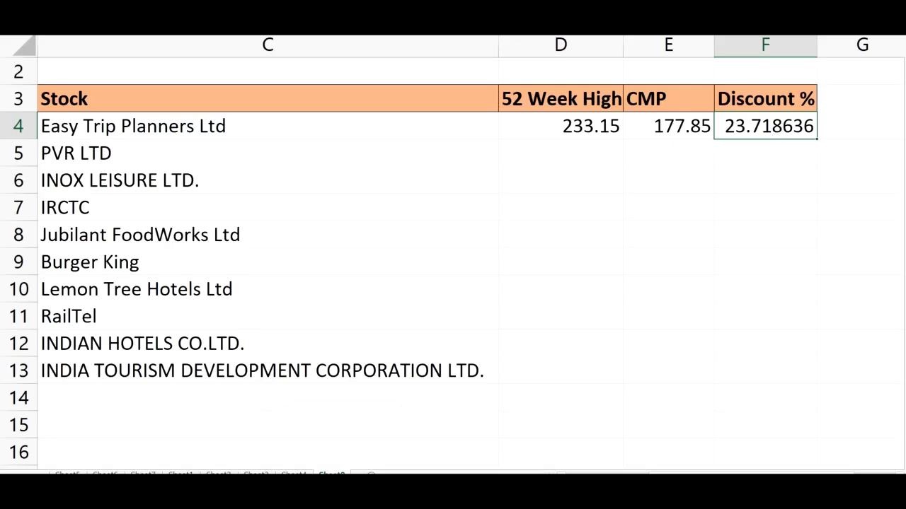
# - Switch to the BSE website in the browser, search the equity quotes for "pvr" and open the PVR LTD quote
pyautogui.moveTo(336, 472)
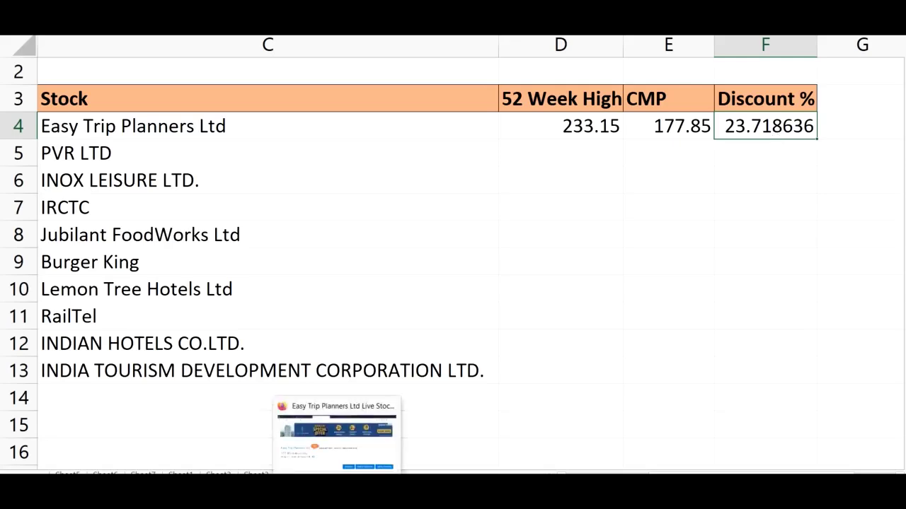
pyautogui.click(336, 472)
pyautogui.scroll(6, 548, 162)
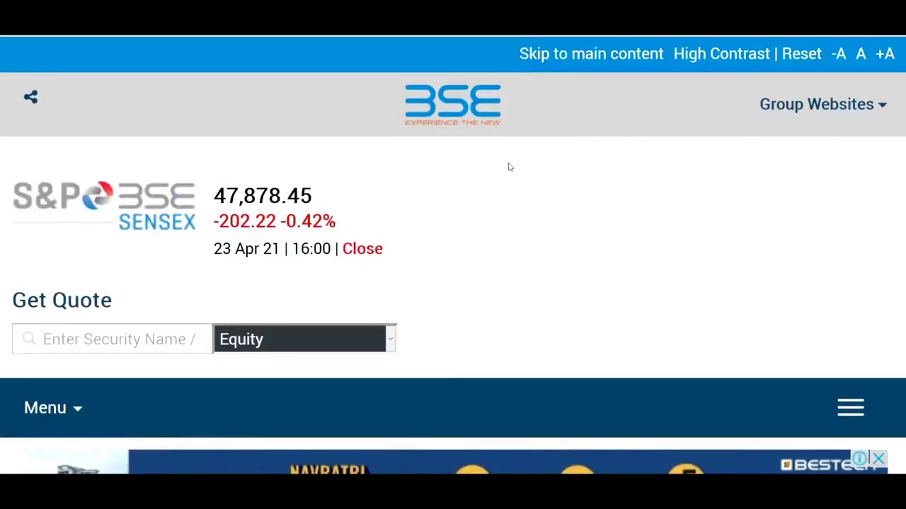
pyautogui.click(151, 341)
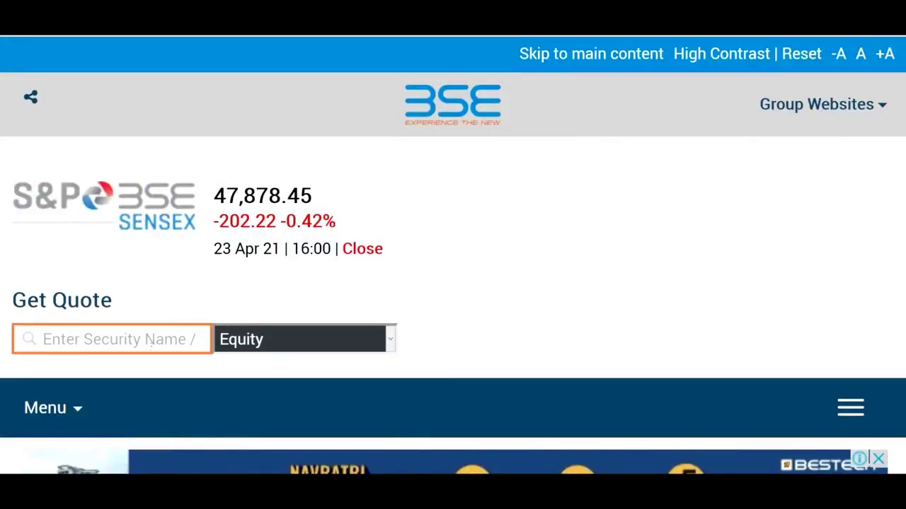
pyautogui.write('pvr')
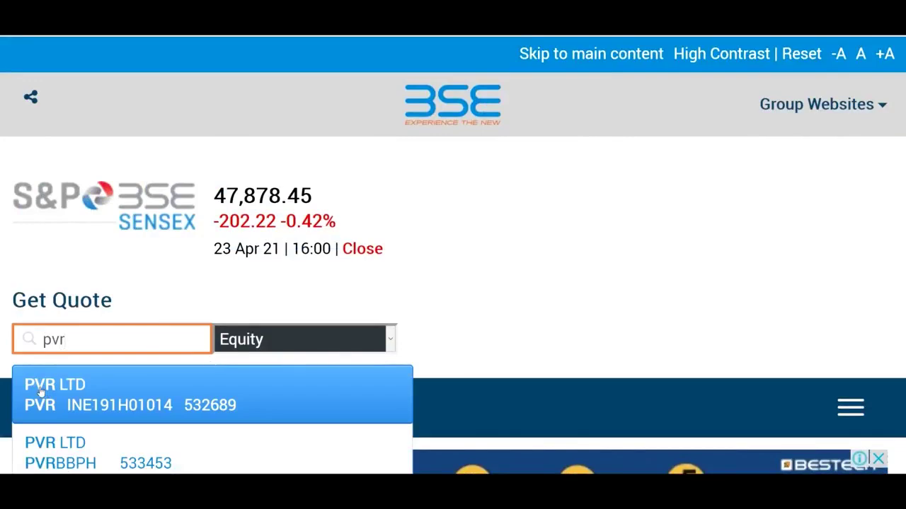
pyautogui.click(41, 391)
# - Find PVR's 52-week high on the quote page and enter 1592 in cell D5 of the Excel sheet
pyautogui.scroll(-2, 372, 261)
pyautogui.scroll(-5, 372, 261)
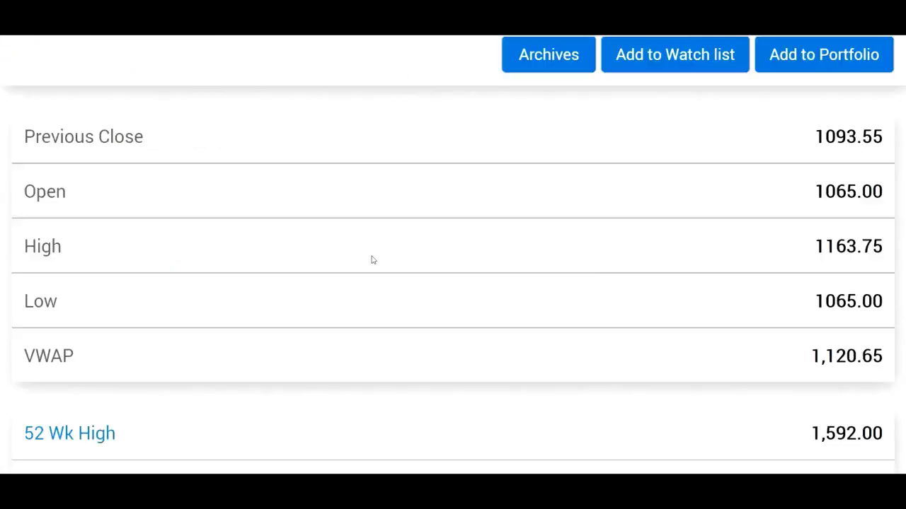
pyautogui.scroll(-1, 373, 261)
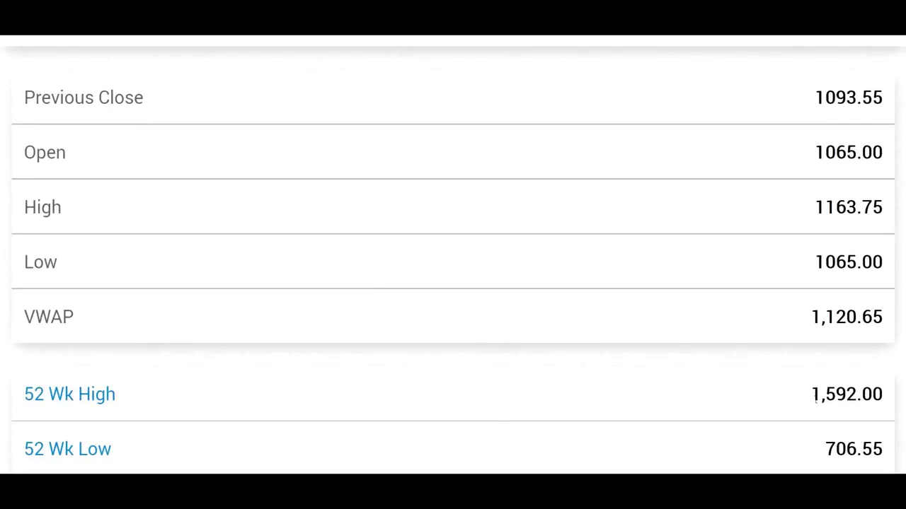
pyautogui.hotkey('alt', 'Tab')
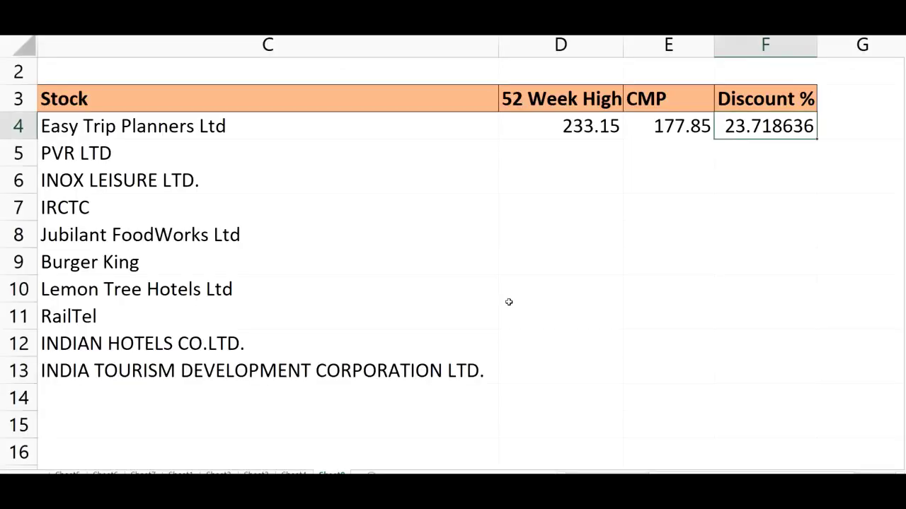
pyautogui.click(580, 157)
pyautogui.write('1')
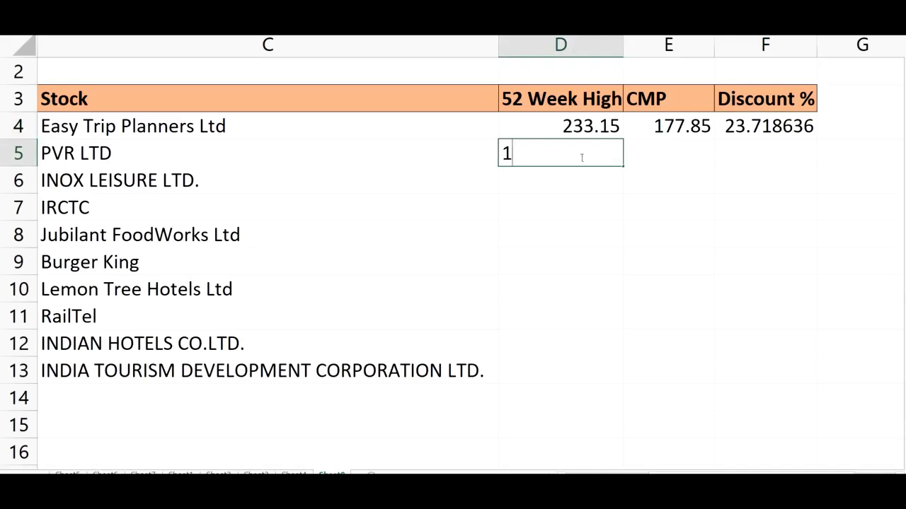
pyautogui.write('592')
# - Look up PVR's current price on the BSE quote page and enter 1145.70 as its CMP in Excel cell E5
pyautogui.hotkey('alt', 'Tab')
pyautogui.scroll(10, 431, 318)
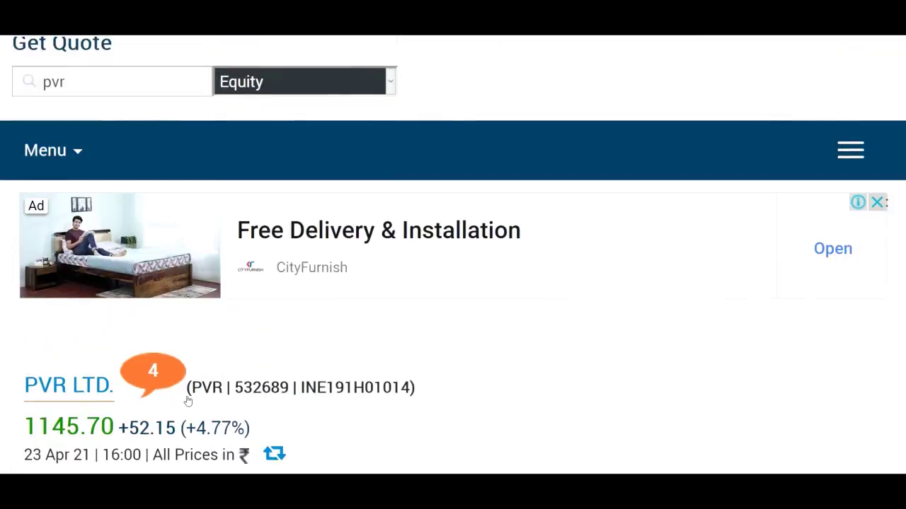
pyautogui.scroll(-4, 189, 399)
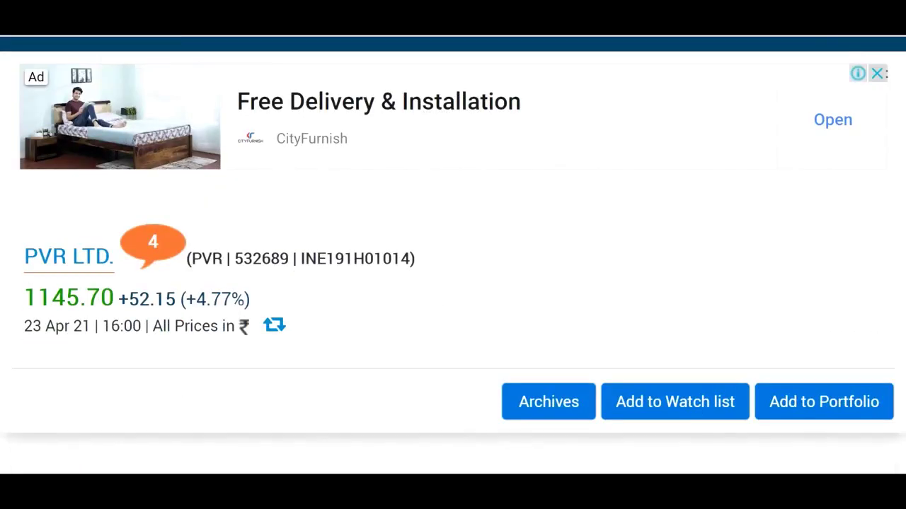
pyautogui.hotkey('alt', 'Tab')
pyautogui.click(668, 164)
pyautogui.write('11')
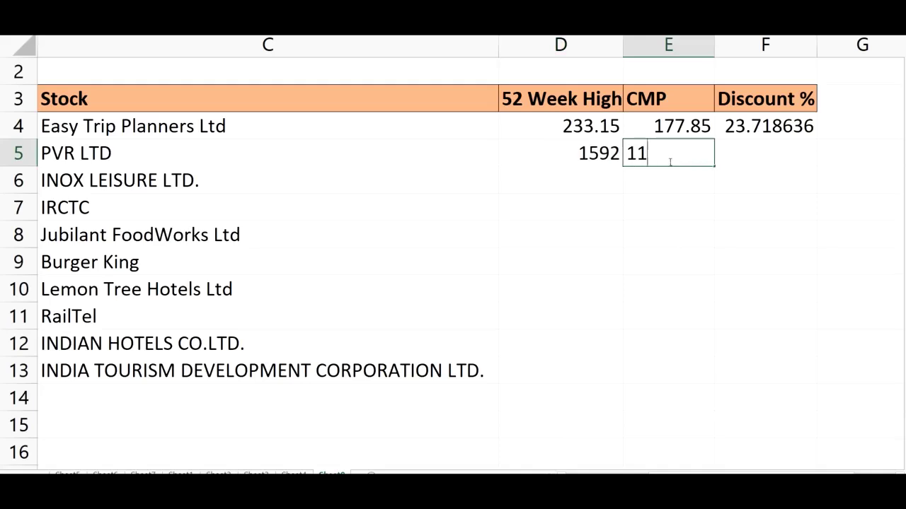
pyautogui.write('45.70')
pyautogui.press('Return')
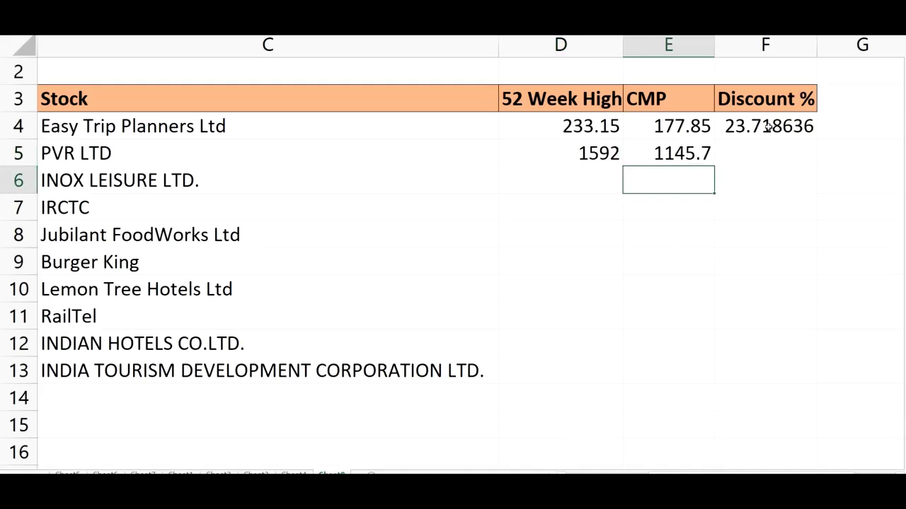
# - Fill the Discount % formula from F4 down to F5 for PVR LTD
pyautogui.click(767, 126)
pyautogui.moveTo(818, 141); pyautogui.dragTo(819, 162)
pyautogui.click(790, 206)
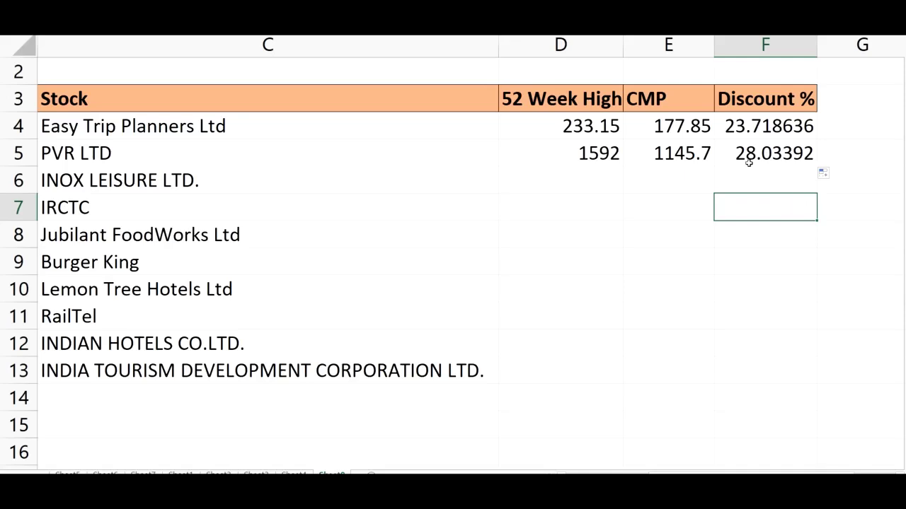
pyautogui.click(669, 154)
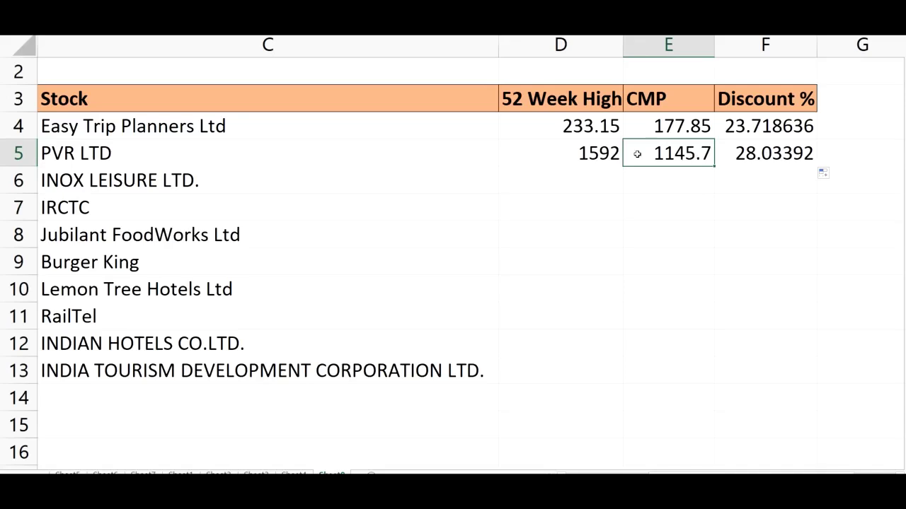
pyautogui.click(597, 157)
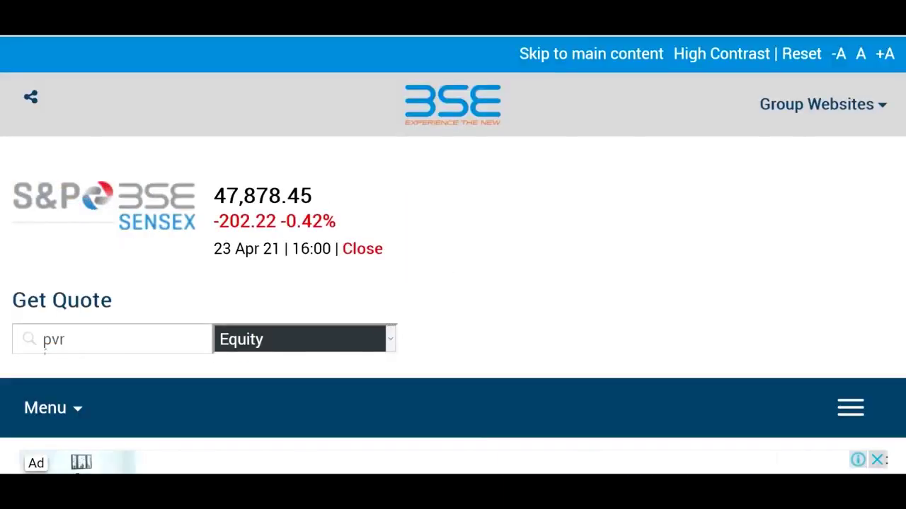
# - Search the BSE equity quotes for "inox" and open the INOX LEISURE LTD. quote
pyautogui.click(74, 342)
pyautogui.moveTo(74, 342); pyautogui.dragTo(43, 339)
pyautogui.write('inox')
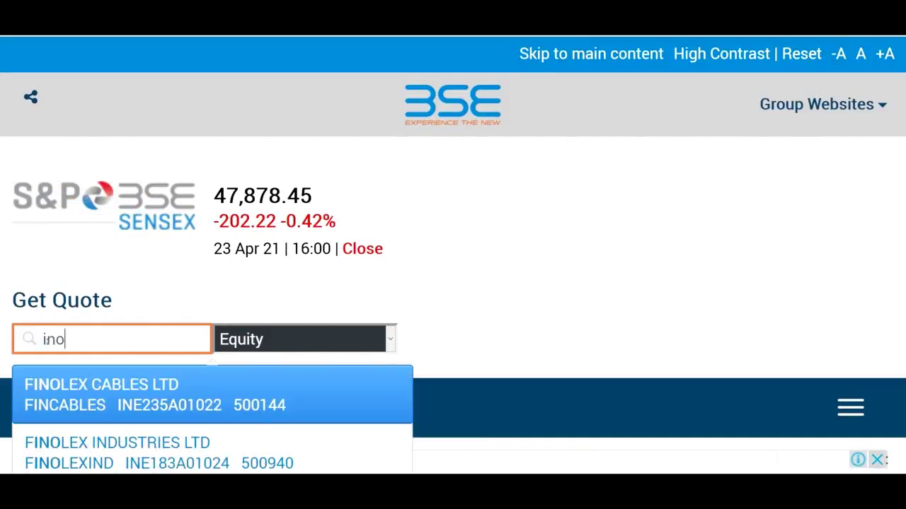
pyautogui.click(132, 400)
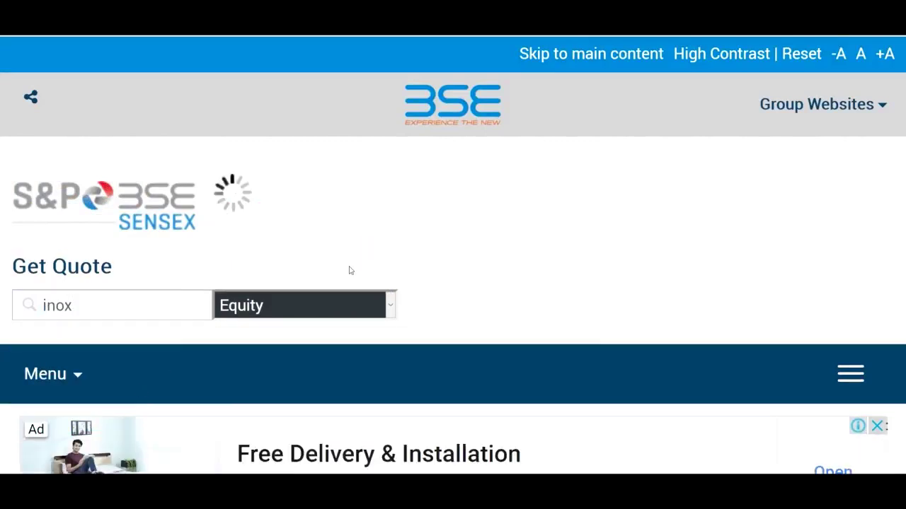
# - Find INOX Leisure's 52-week high on the quote page and enter 358.55 in cell D6 of the Excel sheet
pyautogui.scroll(-4, 376, 253)
pyautogui.scroll(-3, 379, 252)
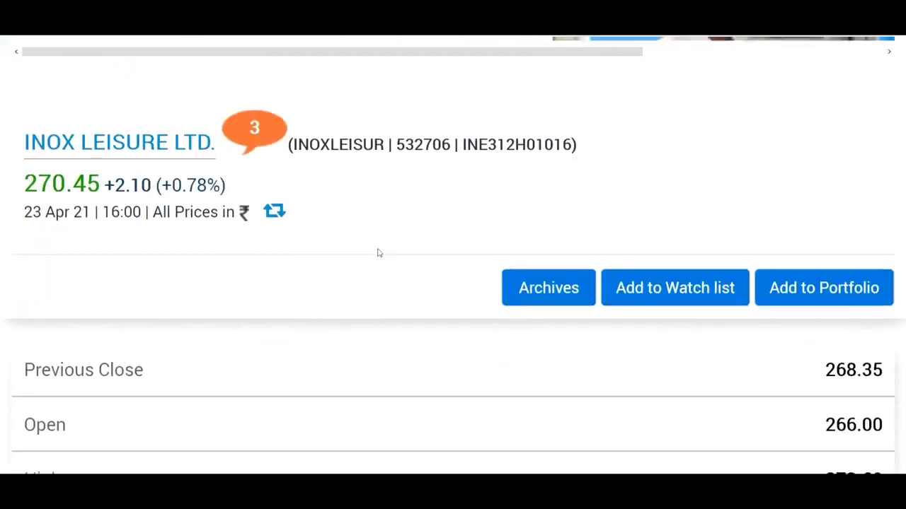
pyautogui.scroll(-5, 379, 253)
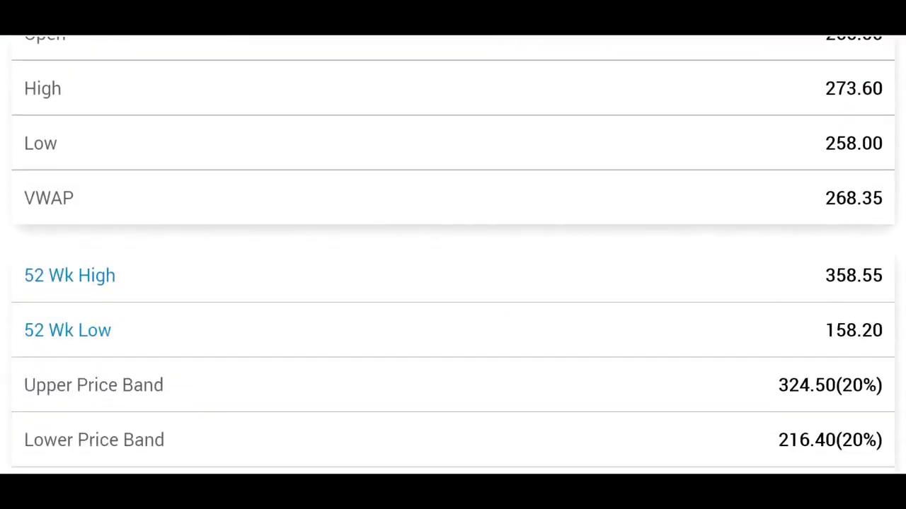
pyautogui.hotkey('alt', 'Tab')
pyautogui.click(584, 185)
pyautogui.write('358.55')
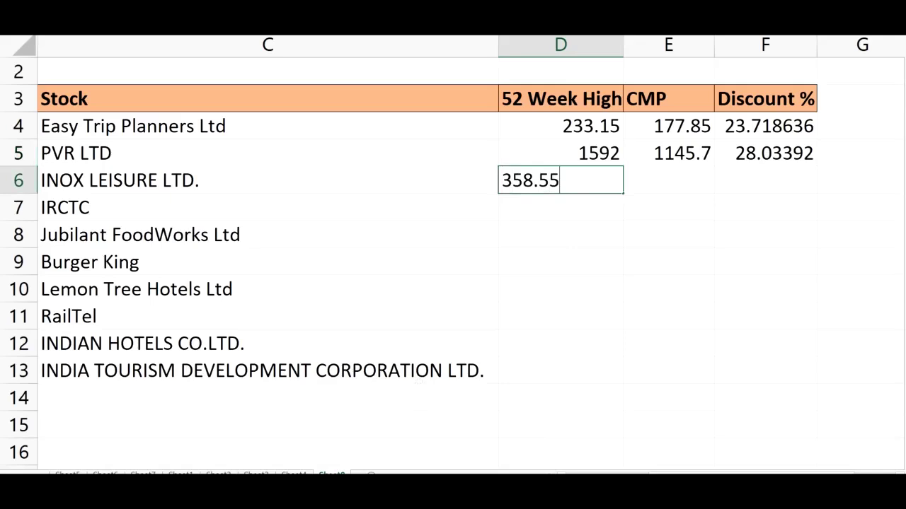
# - Look up INOX Leisure's current price on the BSE quote page and enter 270.45 as its CMP in Excel cell E6
pyautogui.hotkey('alt', 'Tab')
pyautogui.scroll(3, 378, 408)
pyautogui.scroll(5, 377, 408)
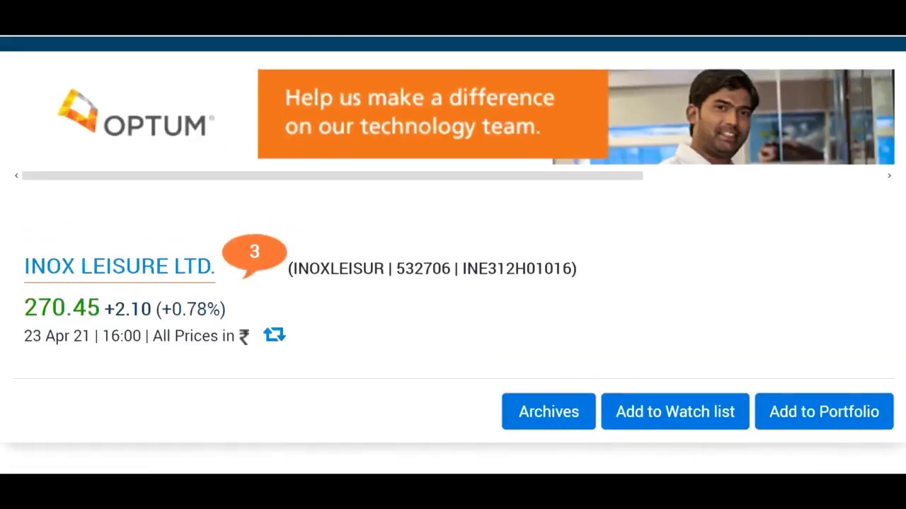
pyautogui.hotkey('alt', 'Tab')
pyautogui.click(673, 187)
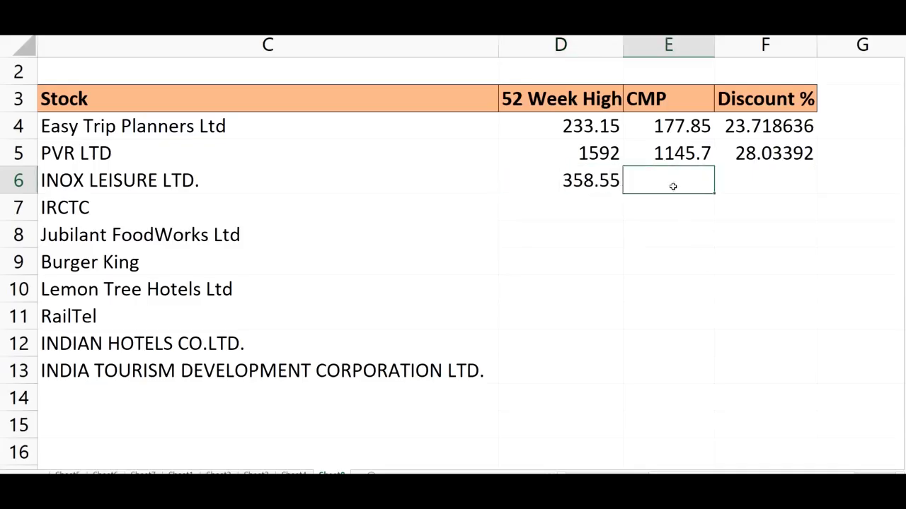
pyautogui.write('270.45')
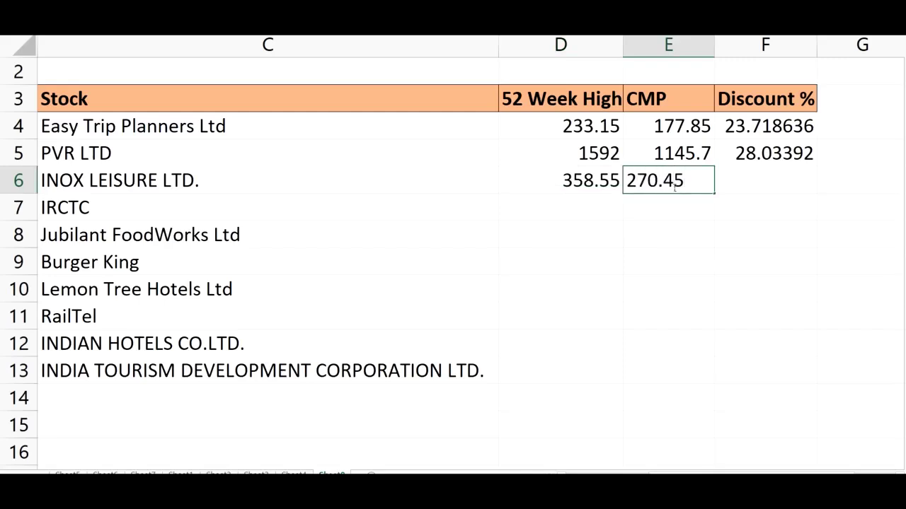
# - Fill the Discount % formula from F5 down to F6 for INOX LEISURE LTD
pyautogui.click(784, 182)
pyautogui.click(782, 153)
pyautogui.moveTo(818, 167); pyautogui.dragTo(817, 188)
pyautogui.click(786, 250)
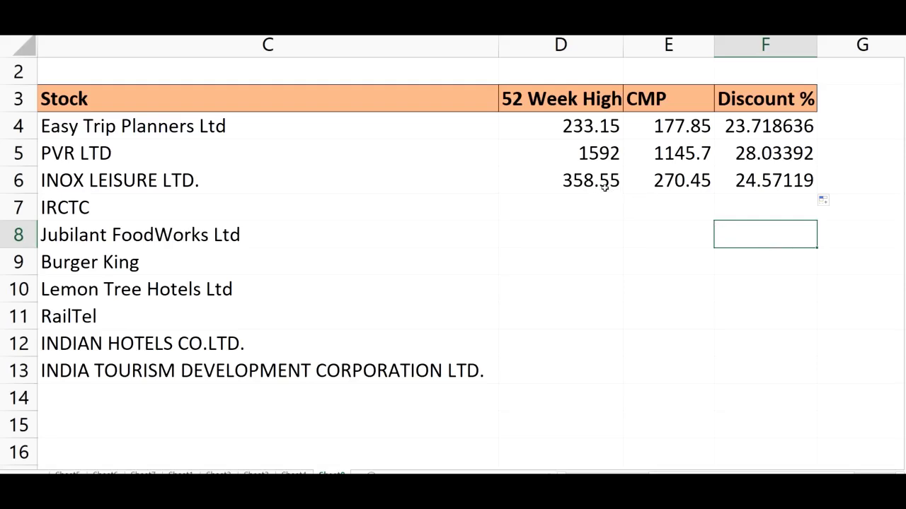
pyautogui.click(675, 189)
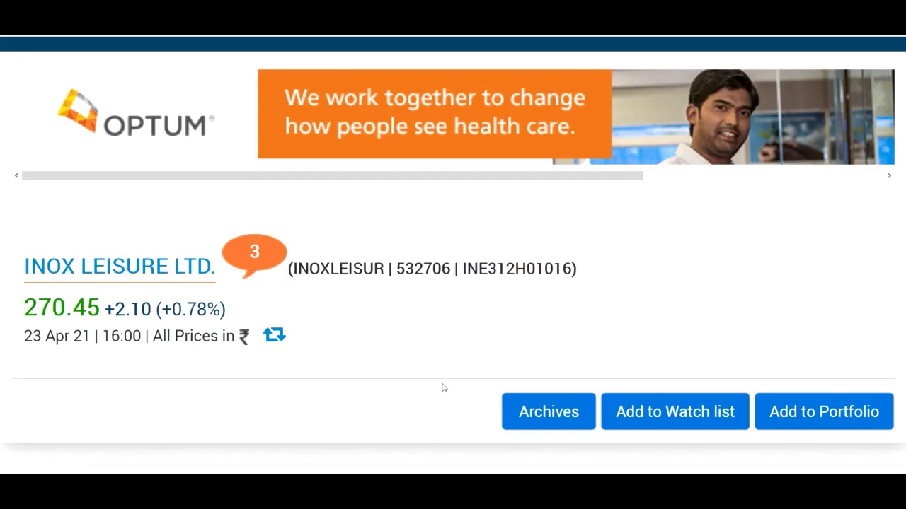
# - Search the BSE equity quotes for "irctc" and open the Indian Railway Catering and Tourism Corporation Ltd quote
pyautogui.scroll(5, 356, 364)
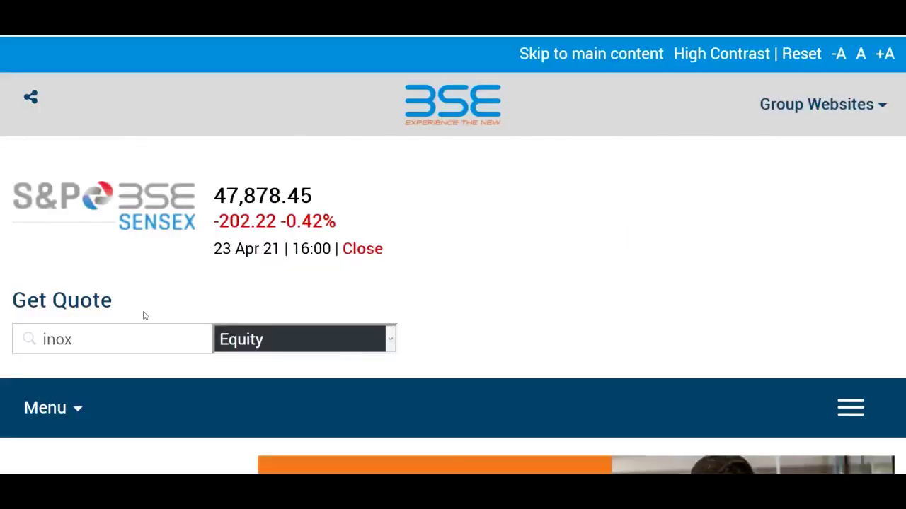
pyautogui.moveTo(73, 340); pyautogui.dragTo(43, 339)
pyautogui.write('irctc')
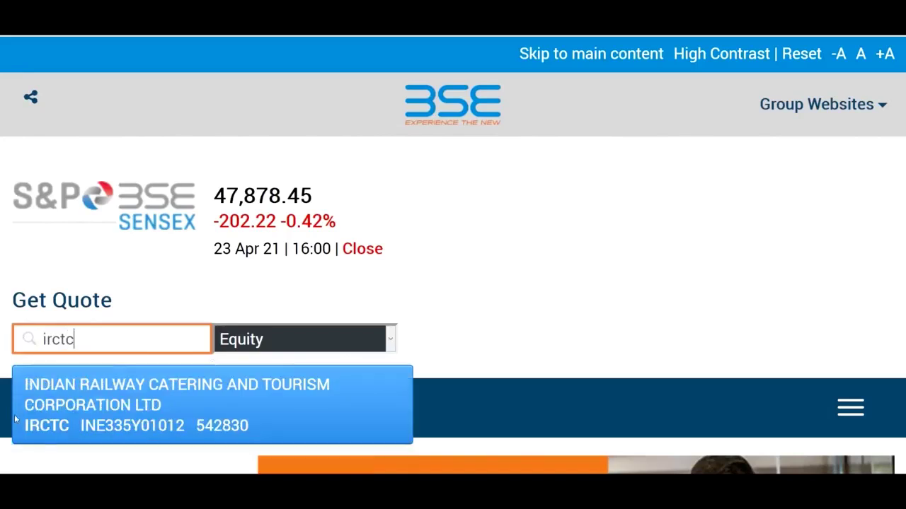
pyautogui.click(81, 424)
# - Find IRCTC's 52-week high on the quote page and enter 2072.95 in cell D7 of the Excel sheet
pyautogui.scroll(-2, 450, 281)
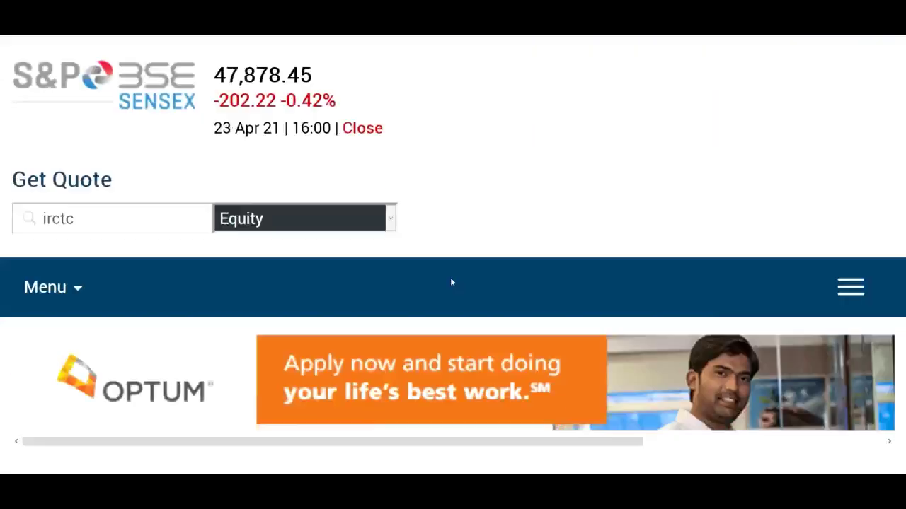
pyautogui.scroll(-10, 451, 283)
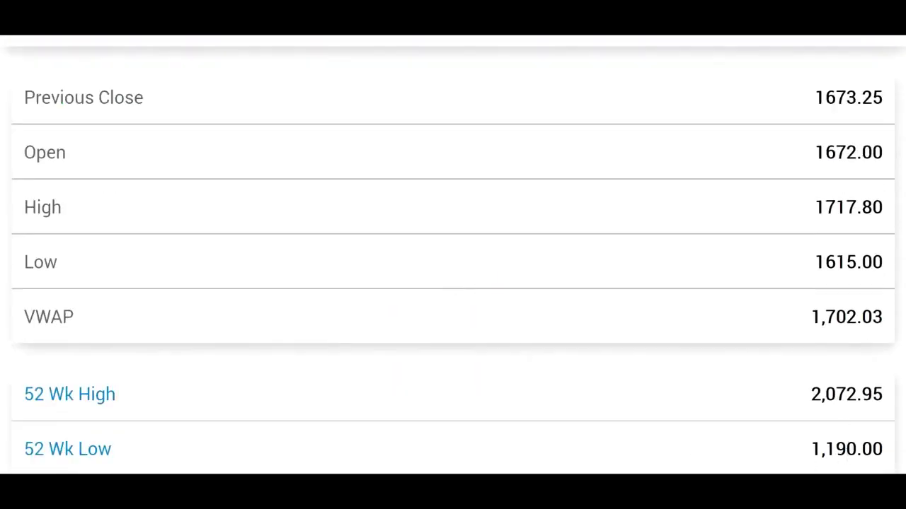
pyautogui.moveTo(515, 472)
pyautogui.click(536, 445)
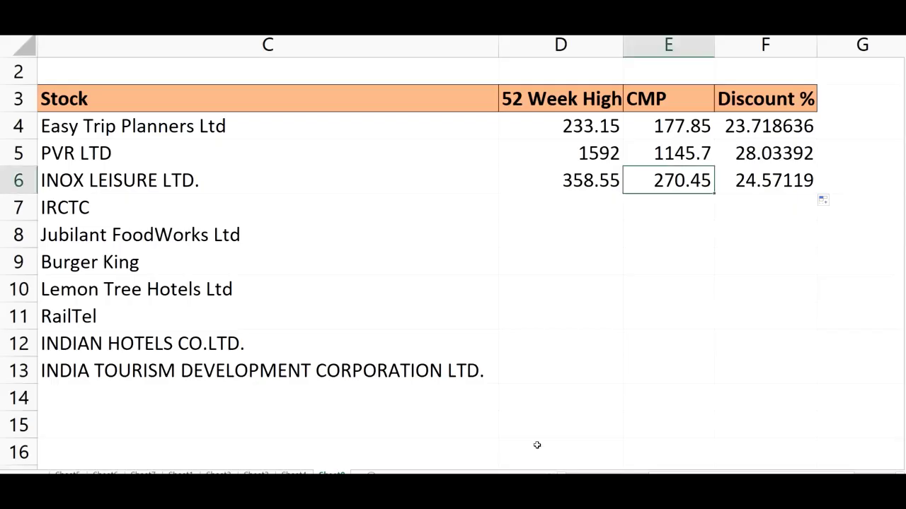
pyautogui.click(583, 209)
pyautogui.write('207')
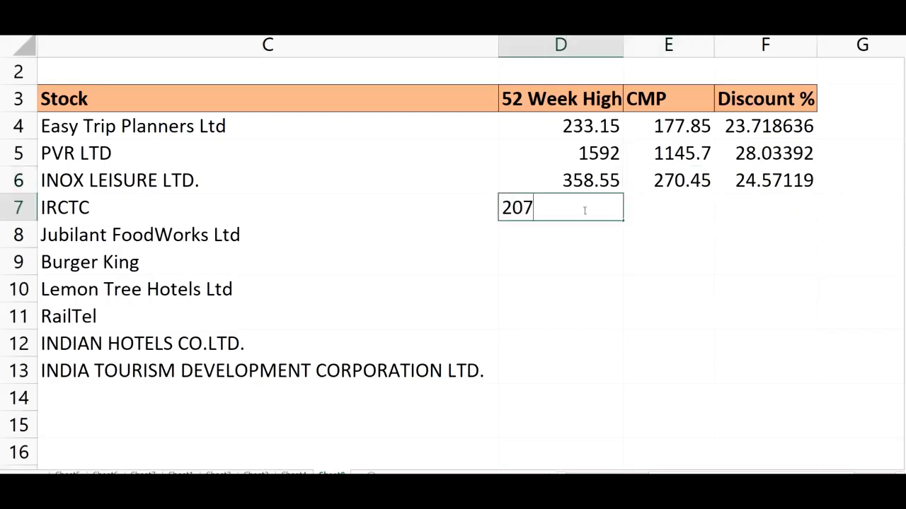
pyautogui.write('2.95')
pyautogui.click(618, 327)
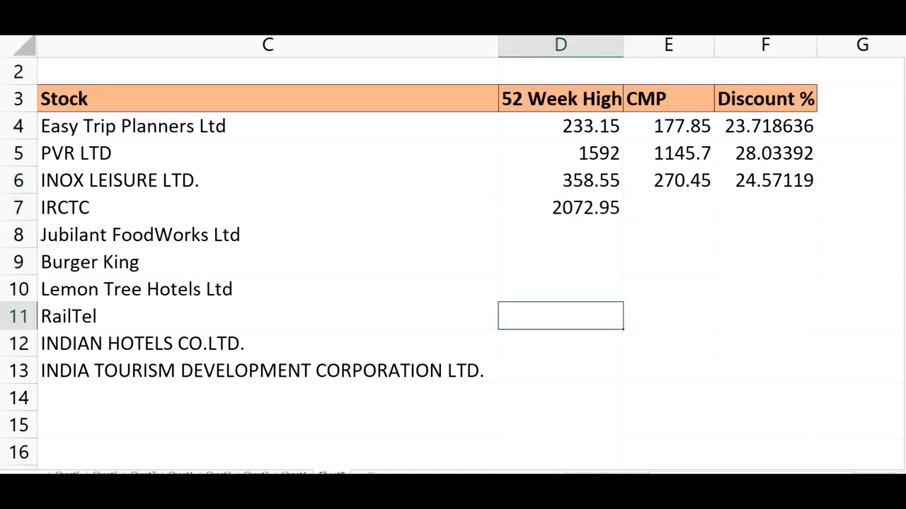
# - Look up IRCTC's current price on the BSE quote page and enter 1712.20 as its CMP in Excel cell E7
pyautogui.click(368, 473)
pyautogui.scroll(1, 399, 366)
pyautogui.scroll(5, 399, 366)
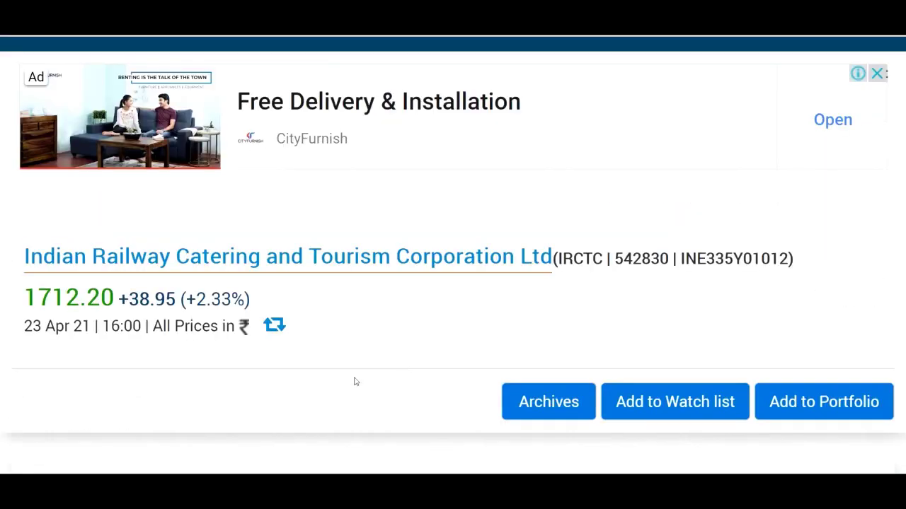
pyautogui.hotkey('alt', 'Tab')
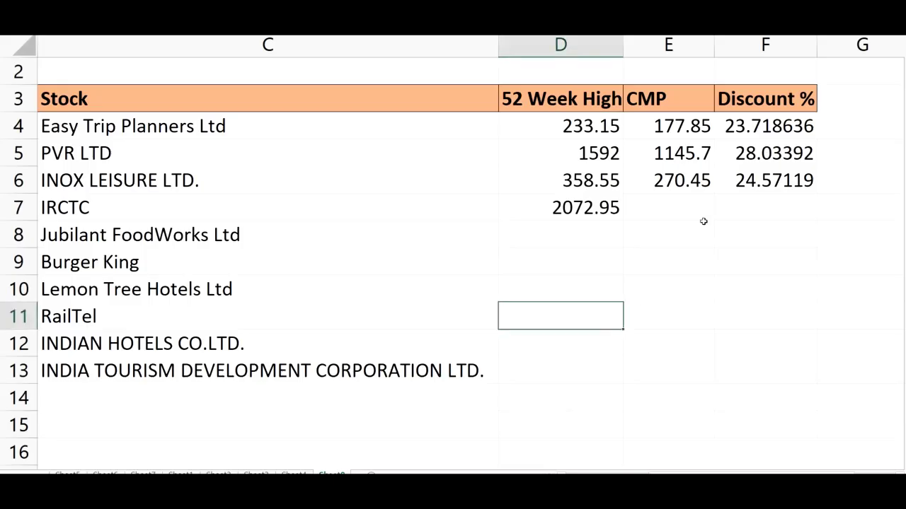
pyautogui.click(699, 206)
pyautogui.write('1712,')
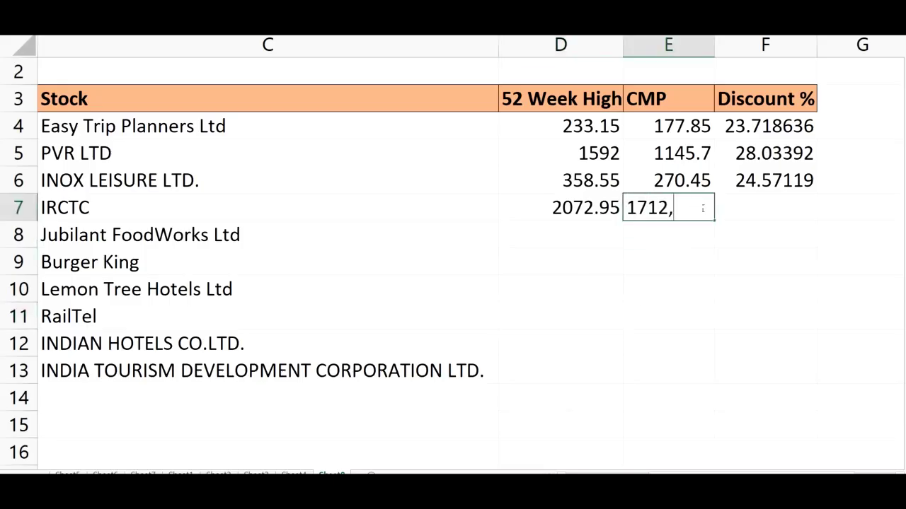
pyautogui.press('BackSpace')
pyautogui.write('.20')
pyautogui.click(741, 235)
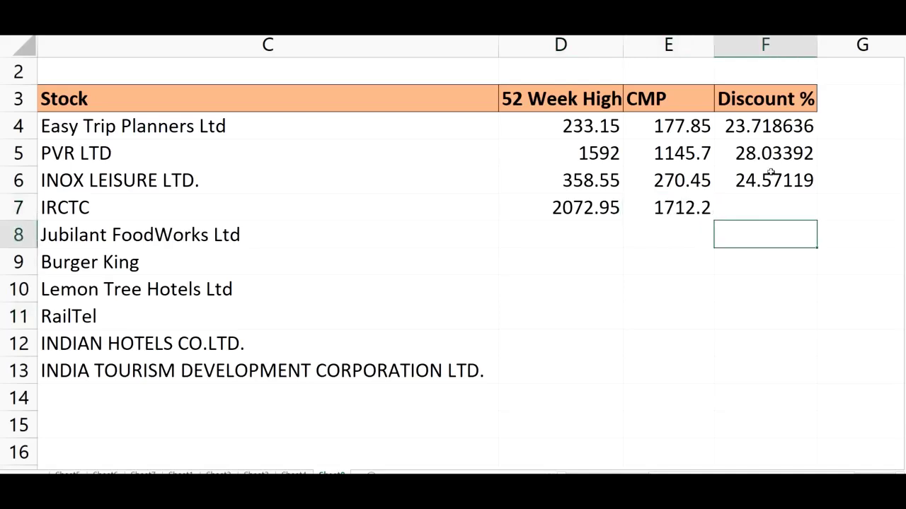
# - Fill the Discount % formula from F6 down to F7 for IRCTC
pyautogui.click(766, 180)
pyautogui.moveTo(821, 196); pyautogui.dragTo(817, 206)
pyautogui.click(788, 280)
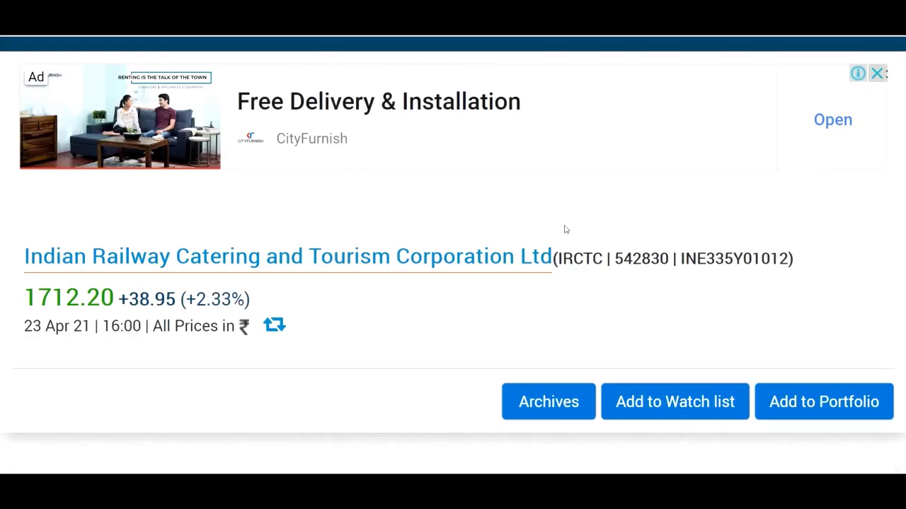
# - On the BSE website, search the equity quotes for "jubl" and open the Jubilant FoodWorks Ltd quote
pyautogui.scroll(5, 567, 230)
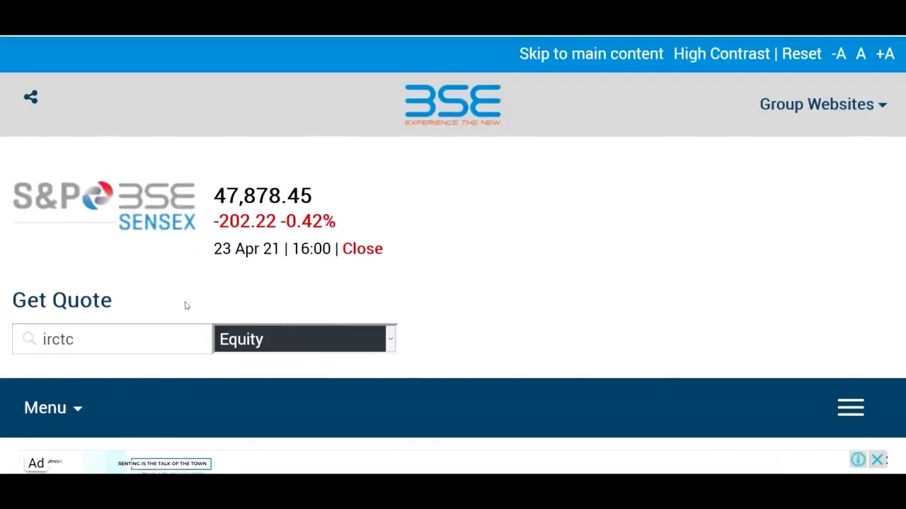
pyautogui.click(104, 342)
pyautogui.doubleClick(114, 347)
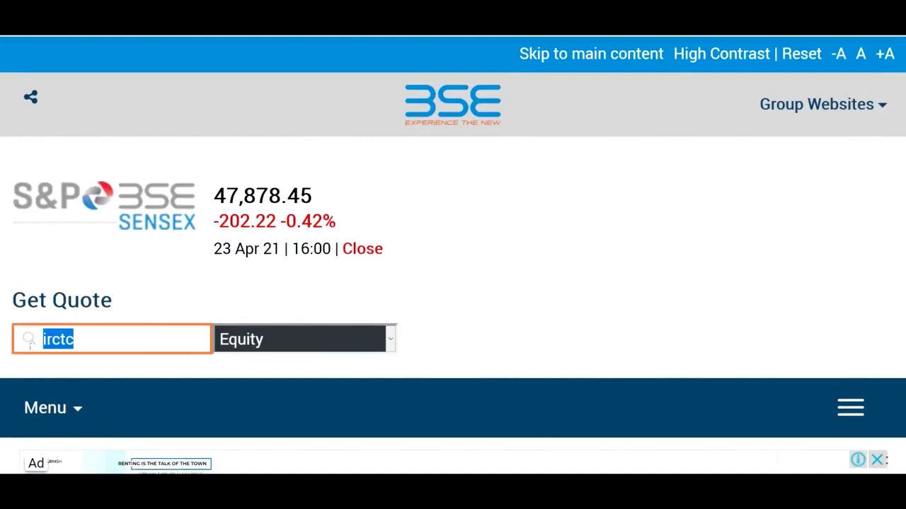
pyautogui.press('BackSpace')
pyautogui.write('jubl')
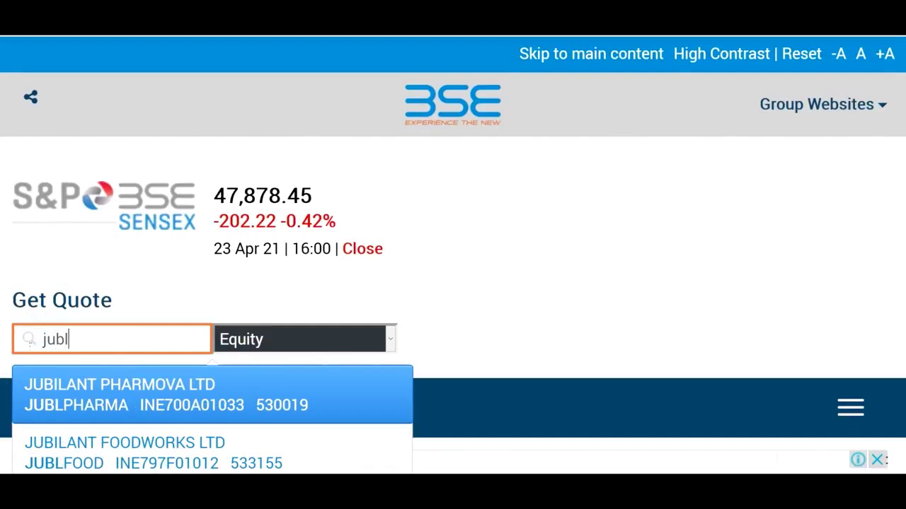
pyautogui.click(499, 260)
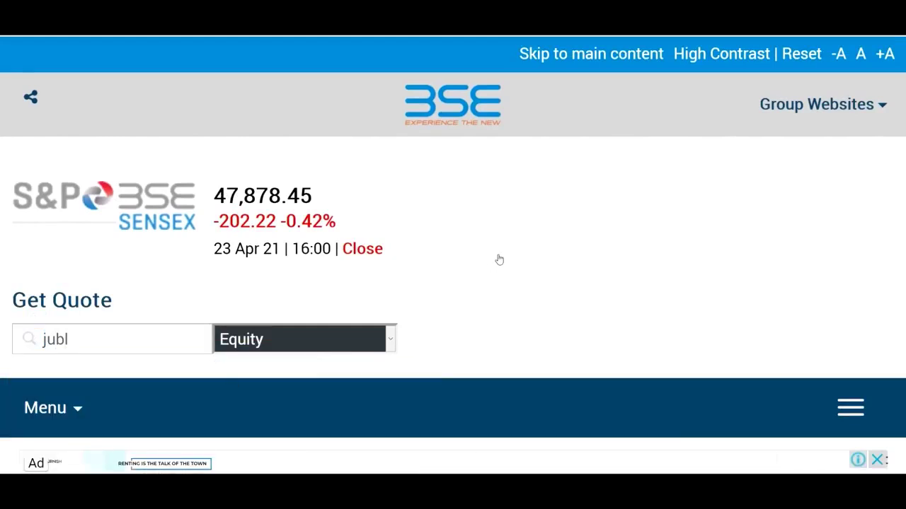
# - Find Jubilant FoodWorks' 52-week high on the quote page and enter 3215 in cell D8 of the Excel sheet
pyautogui.scroll(-4, 512, 247)
pyautogui.scroll(-10, 513, 248)
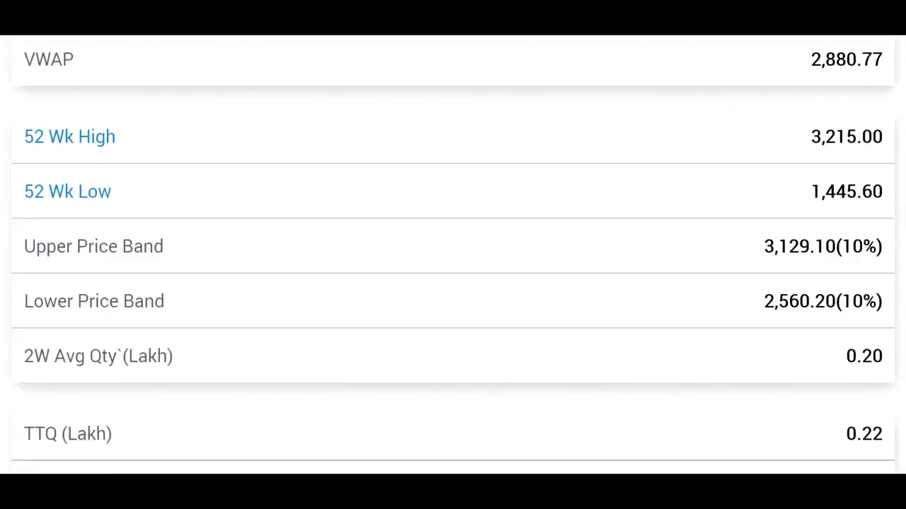
pyautogui.hotkey('alt', 'Tab')
pyautogui.click(583, 237)
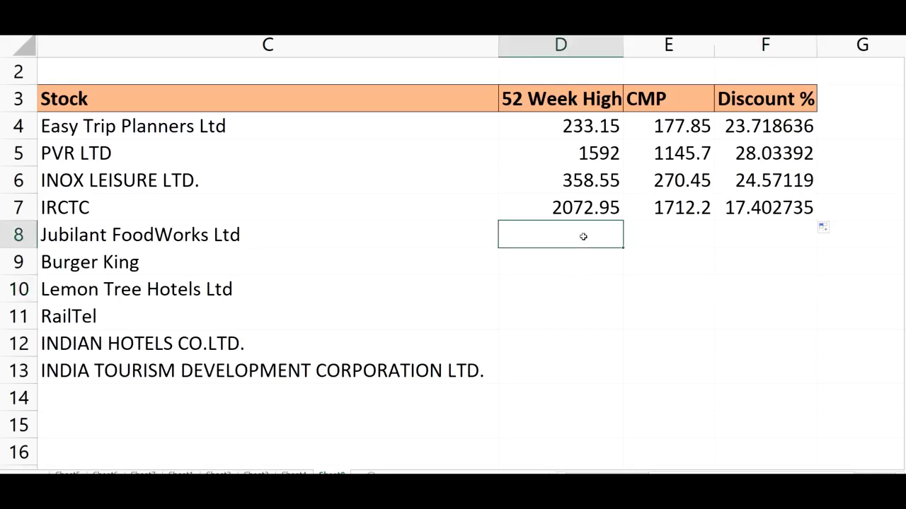
pyautogui.write('3215')
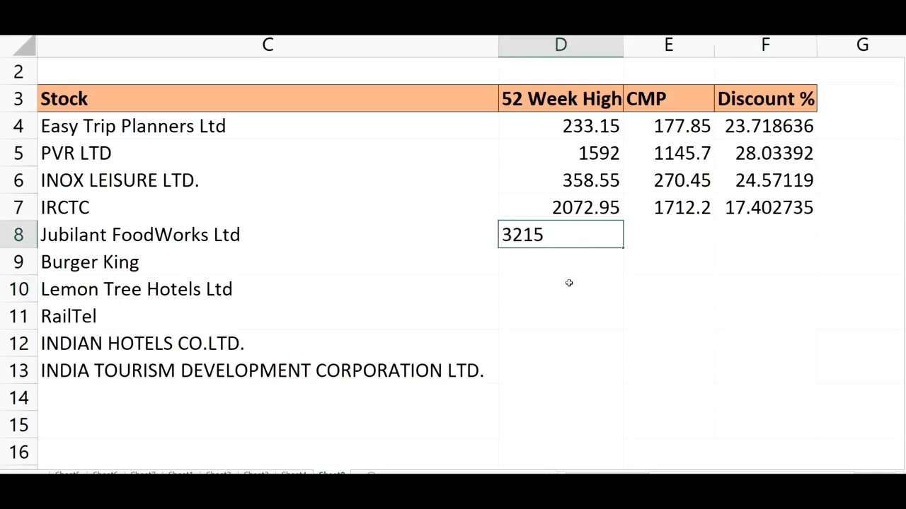
pyautogui.press('Return')
# - Look up Jubilant FoodWorks' current price on BSE, enter 2844.65 as CMP in Excel cell E8, and fill the Discount % formula into F8
pyautogui.hotkey('alt', 'Tab')
pyautogui.scroll(5, 345, 424)
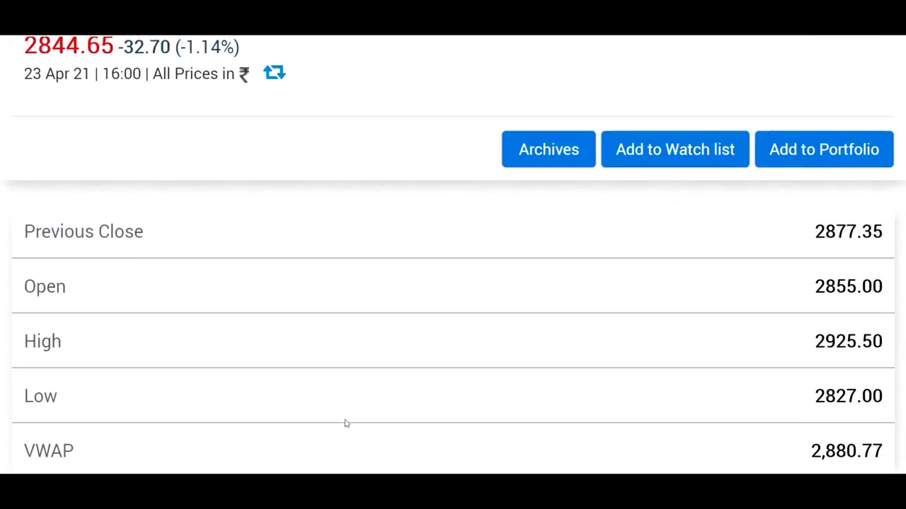
pyautogui.scroll(2, 346, 424)
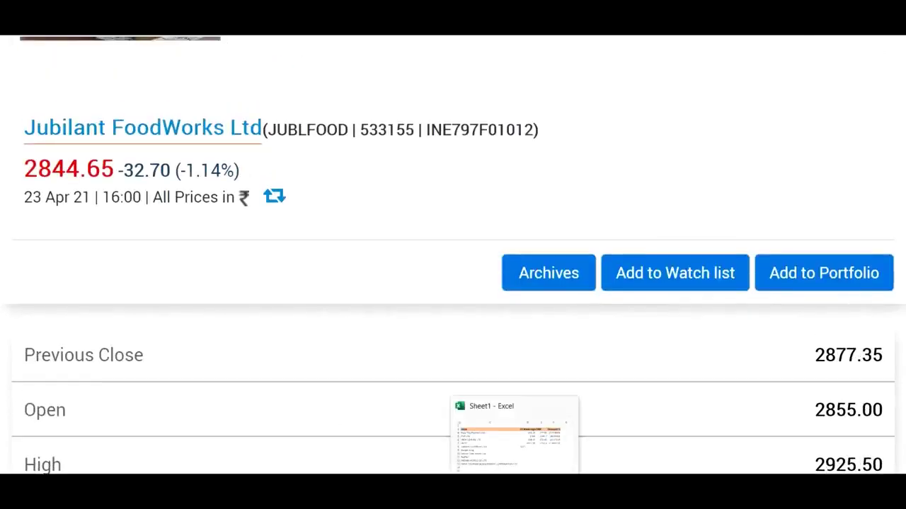
pyautogui.click(514, 495)
pyautogui.click(701, 230)
pyautogui.write('2')
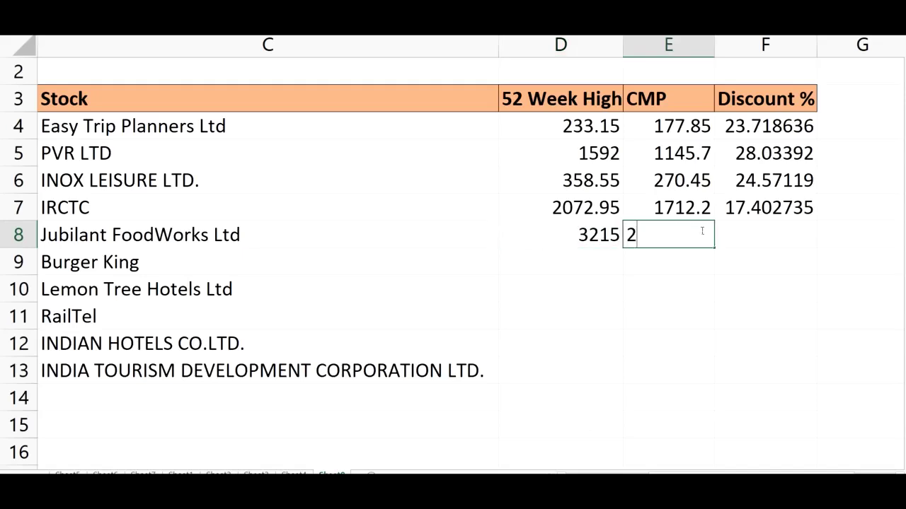
pyautogui.write('844.65')
pyautogui.click(768, 239)
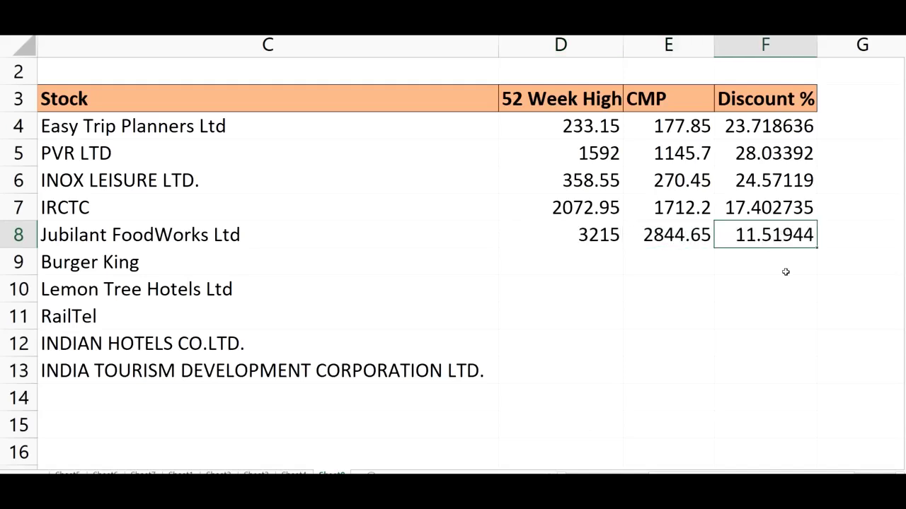
# - Switch to the BSE website, search the equity quotes for "burger" and open the Burger King India Ltd quote
pyautogui.hotkey('alt', 'Tab')
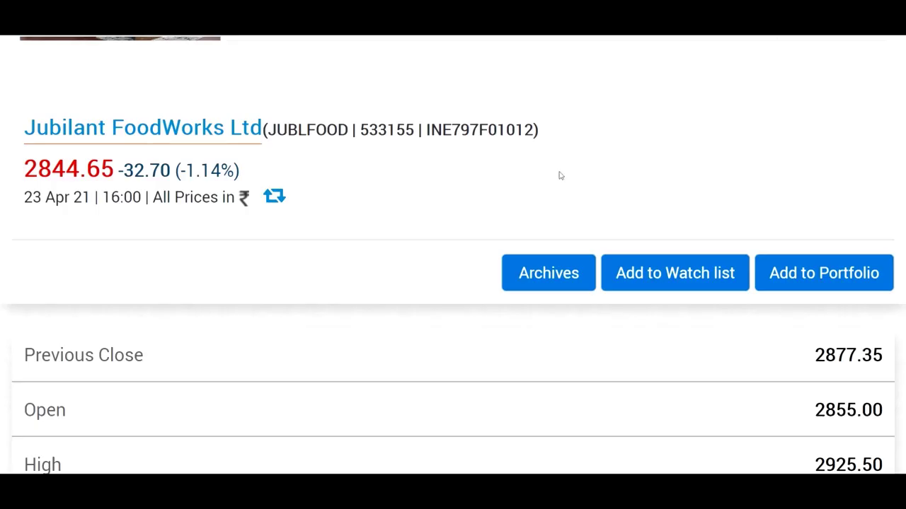
pyautogui.hotkey('alt', 'Left')
pyautogui.click(31, 343)
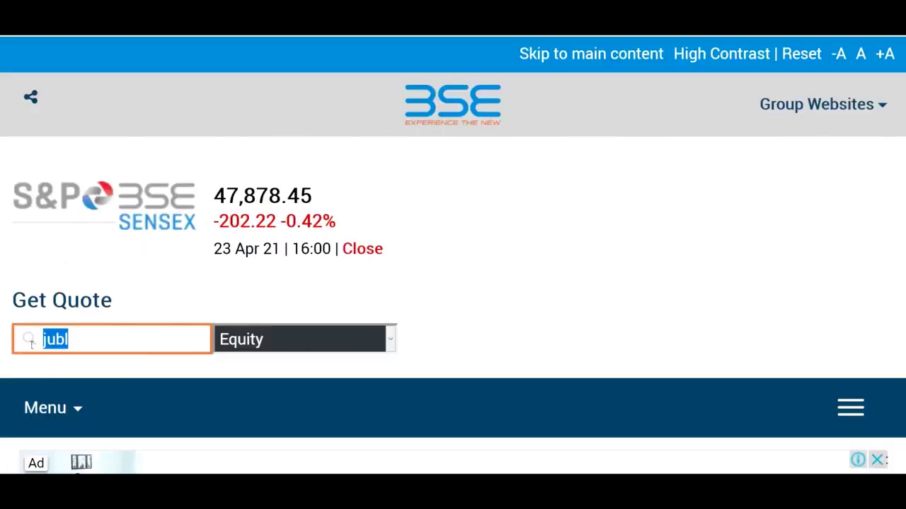
pyautogui.write('burger')
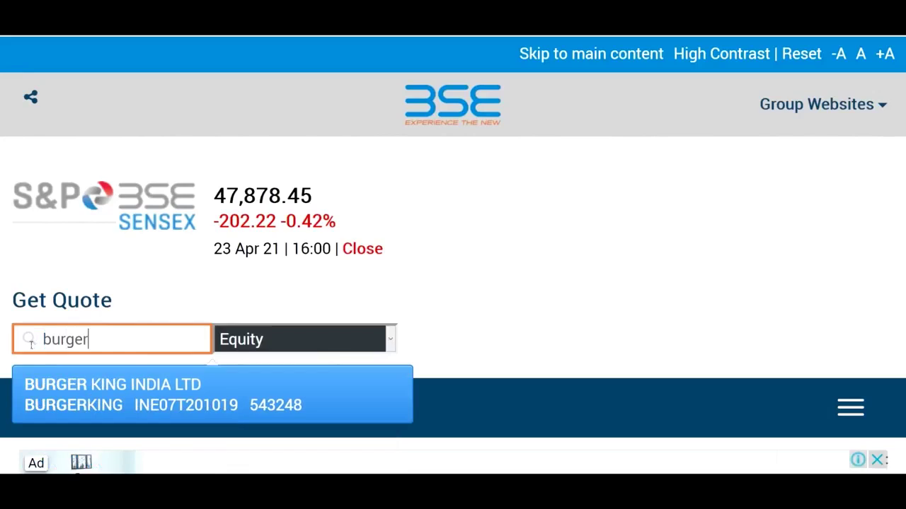
pyautogui.click(122, 408)
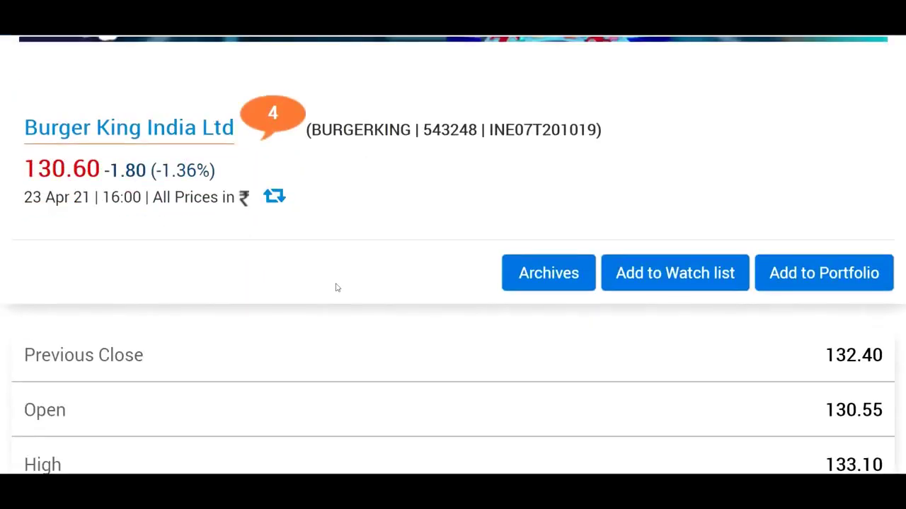
# - Find Burger King's 52-week high on the quote page and enter 219.15 in cell D9 of the Excel sheet
pyautogui.scroll(-3, 338, 288)
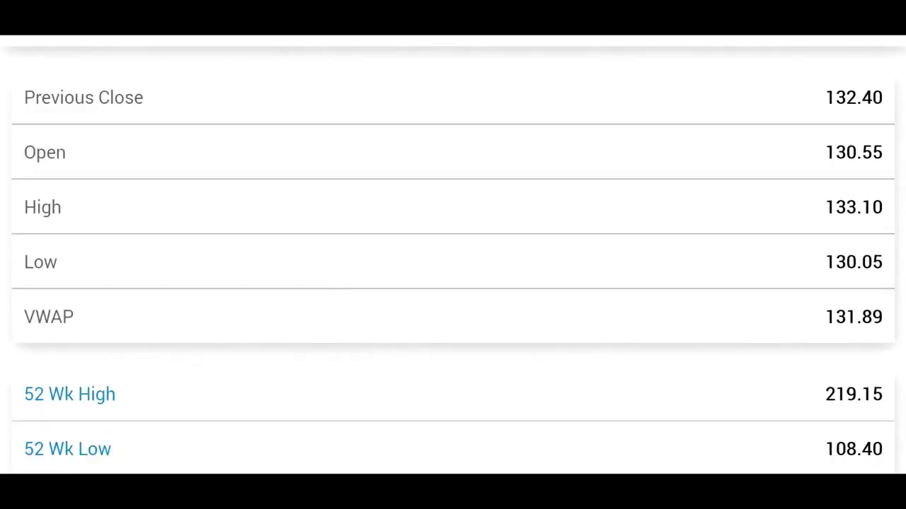
pyautogui.hotkey('alt', 'Tab')
pyautogui.click(599, 267)
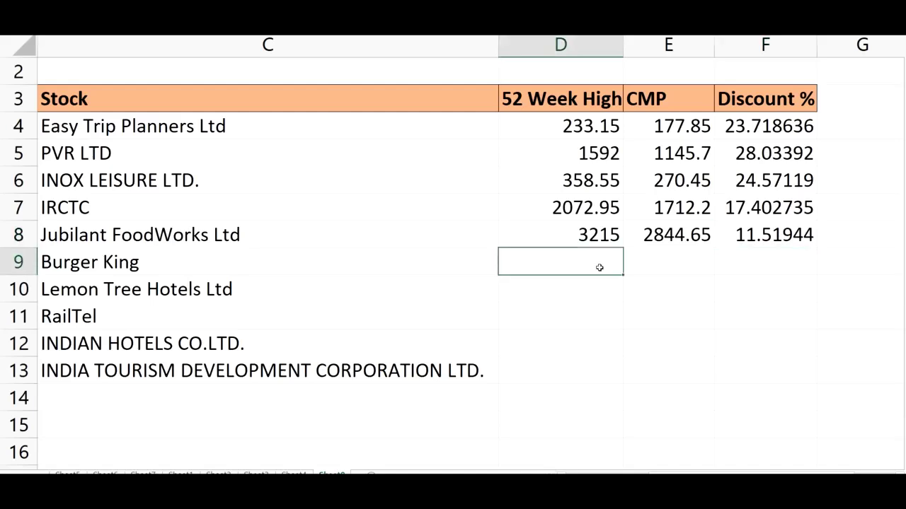
pyautogui.write('219.15')
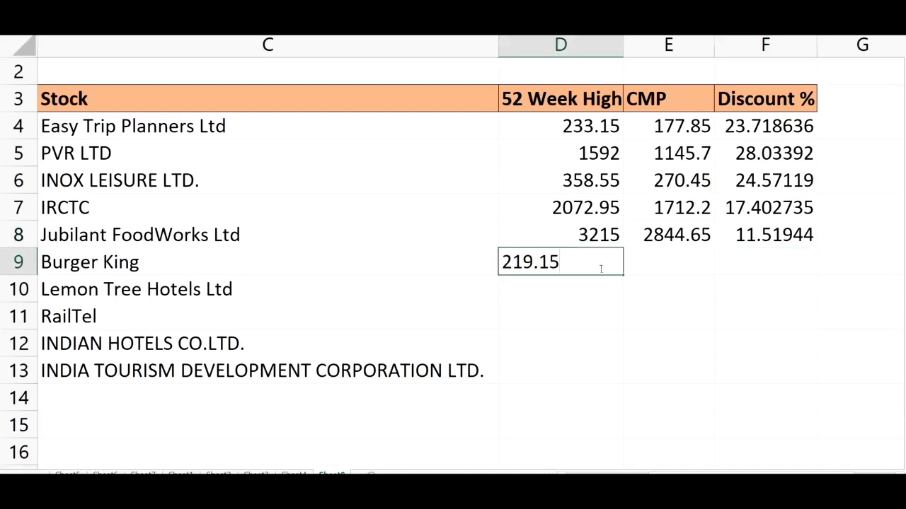
# - Look up Burger King's current price on BSE and enter 130.60 as CMP in Excel cell E9
pyautogui.hotkey('alt', 'Tab')
pyautogui.scroll(5, 358, 361)
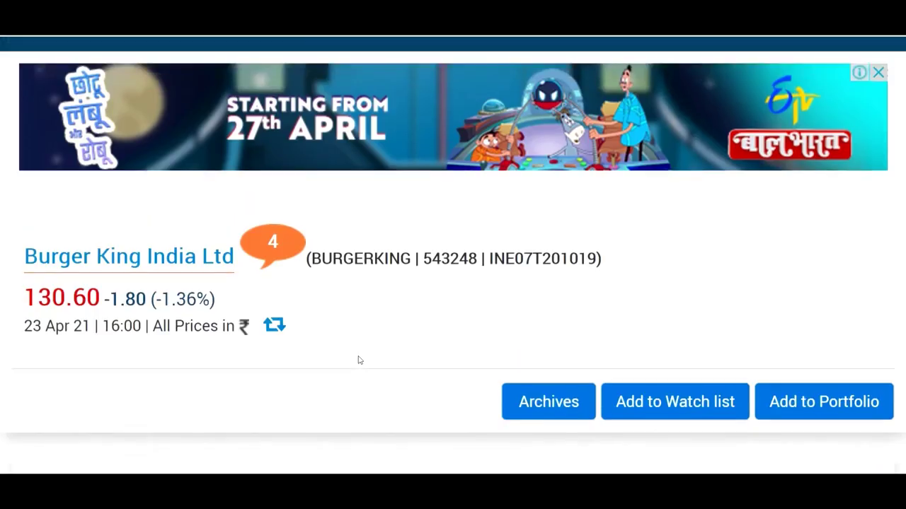
pyautogui.hotkey('alt', 'Tab')
pyautogui.click(694, 262)
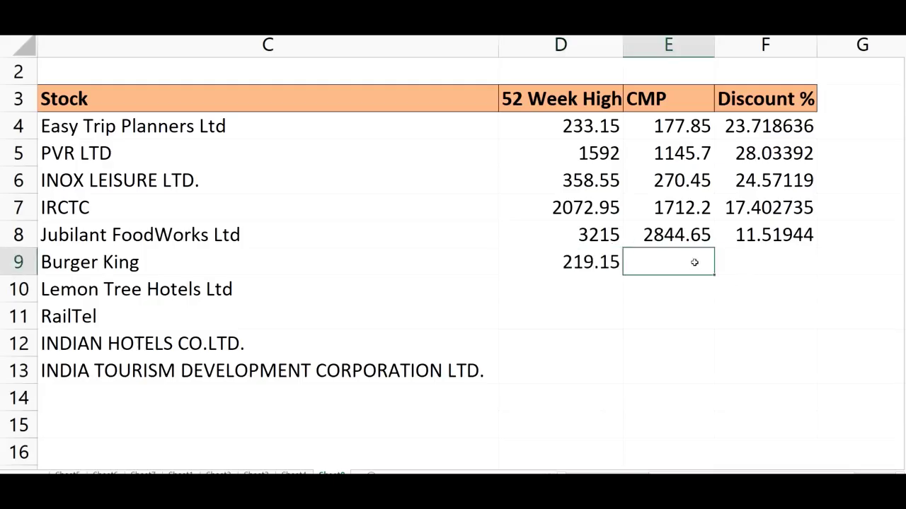
pyautogui.write('130.60')
pyautogui.press('Tab')
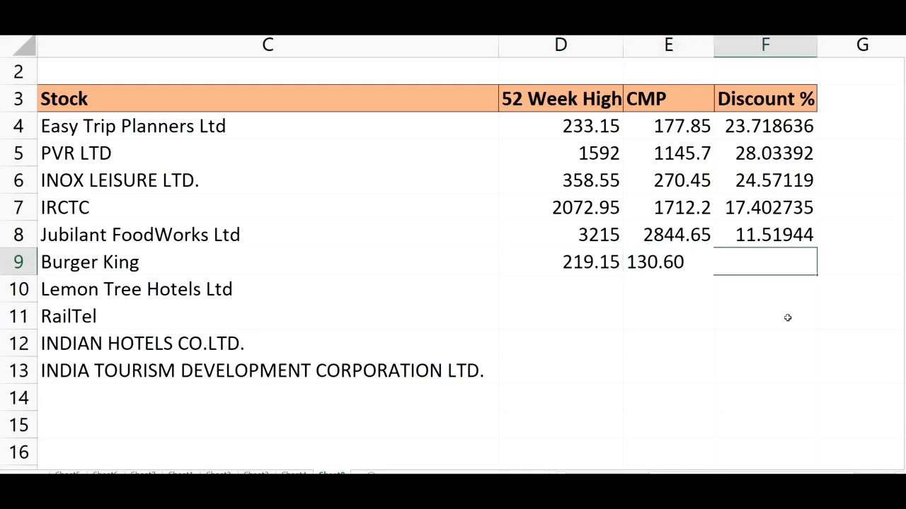
pyautogui.click(780, 315)
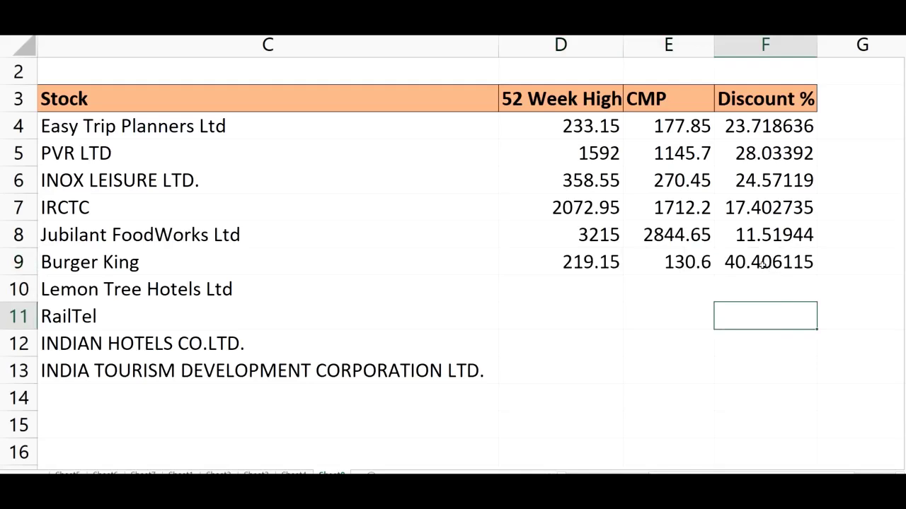
# - Review Burger King's 52-week high, CMP and discount percentage in row 9
pyautogui.click(764, 264)
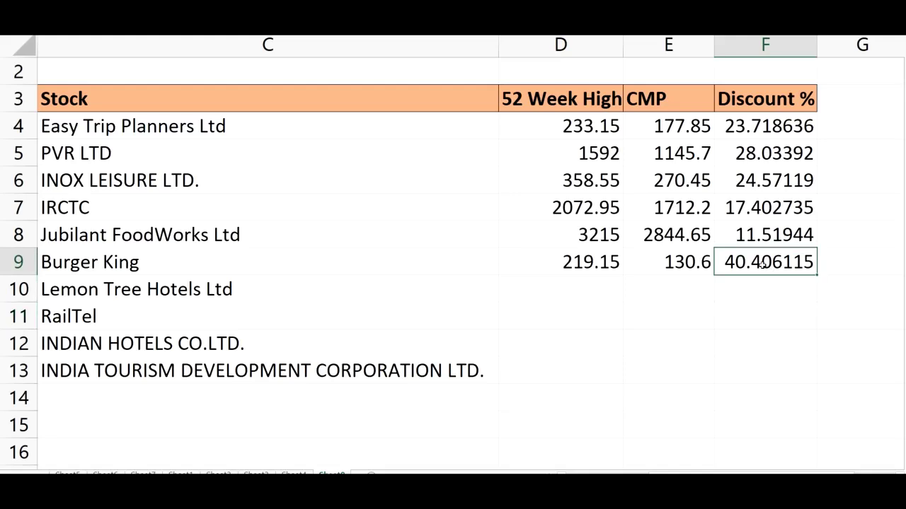
pyautogui.click(757, 292)
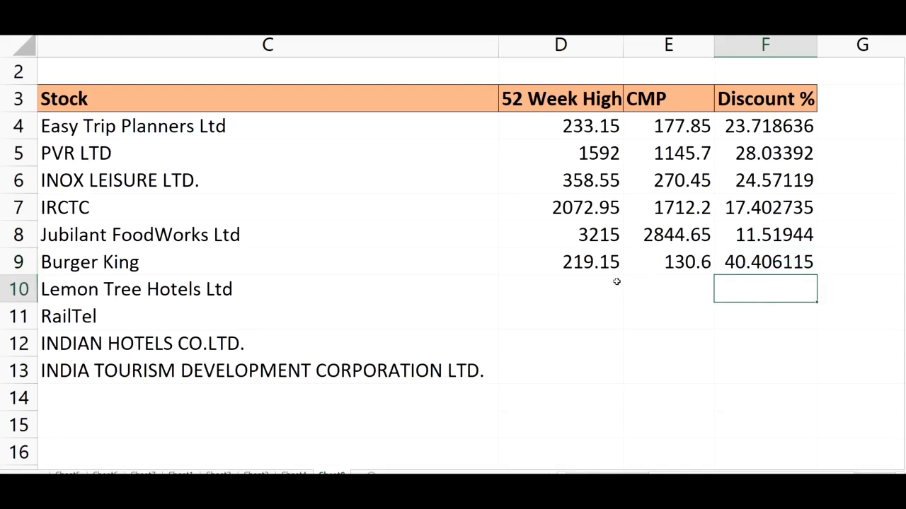
pyautogui.click(758, 267)
pyautogui.click(697, 269)
pyautogui.click(603, 269)
pyautogui.click(641, 269)
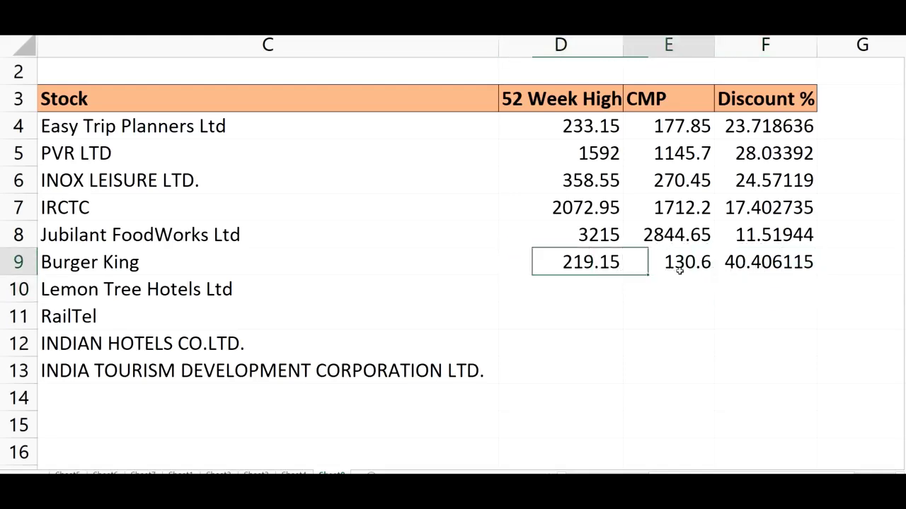
pyautogui.click(772, 265)
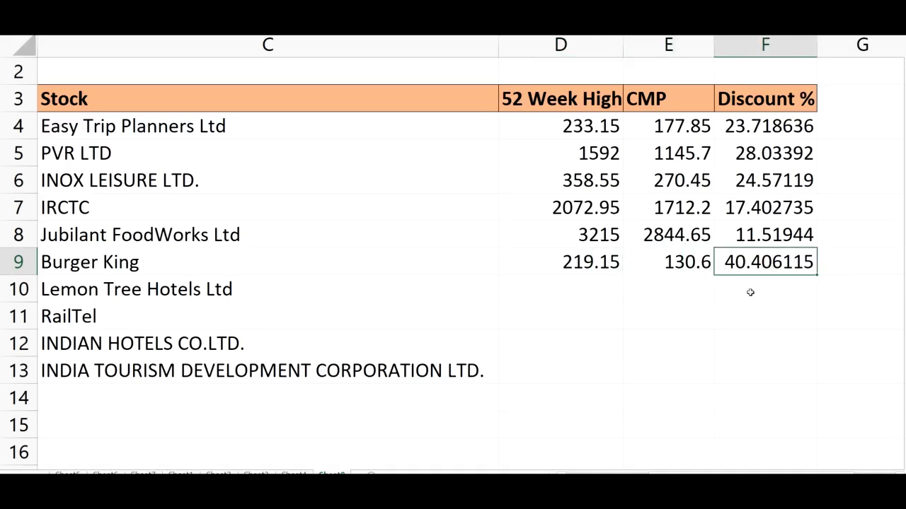
pyautogui.click(750, 292)
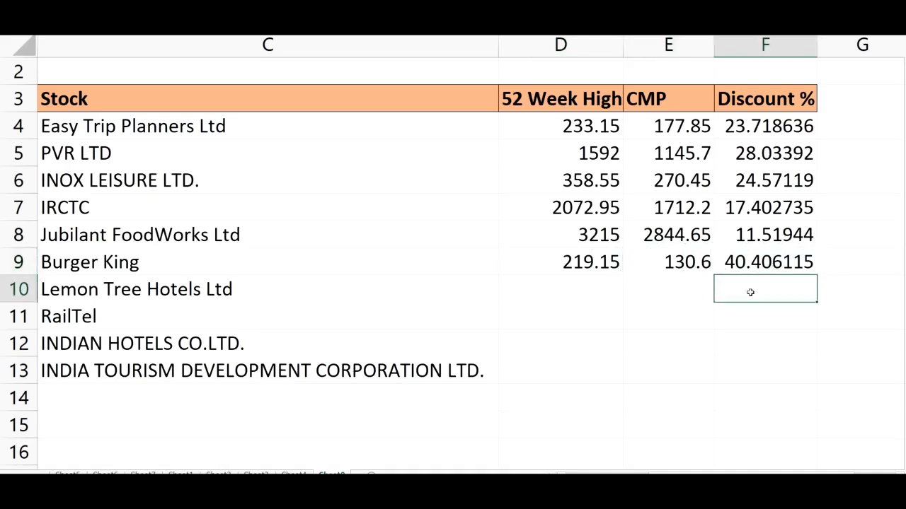
# - On the BSE website, search the equity quotes for "lemon" and open the Lemon Tree Hotels Ltd quote
pyautogui.click(203, 303)
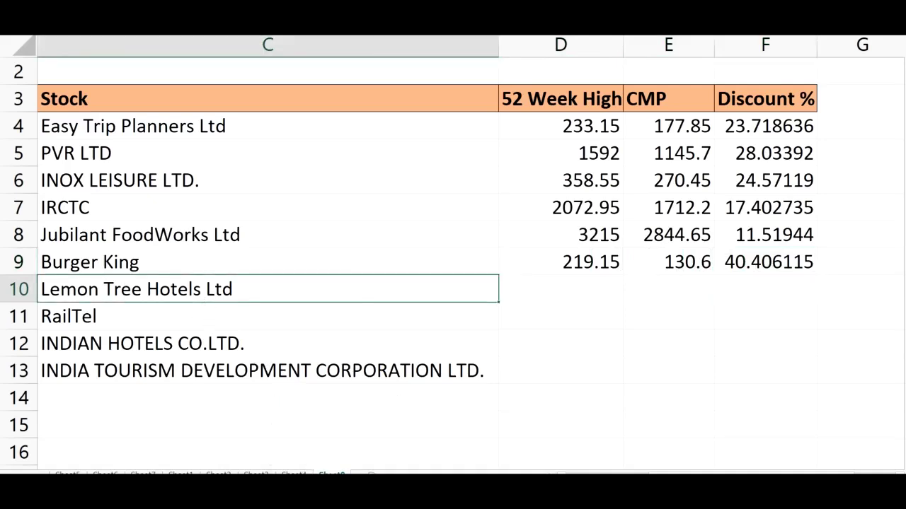
pyautogui.hotkey('alt', 'Tab')
pyautogui.scroll(5, 315, 239)
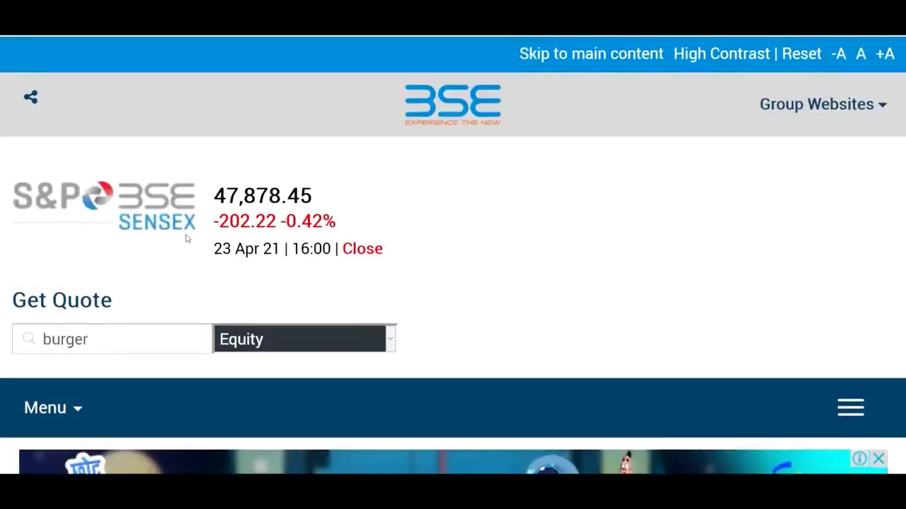
pyautogui.doubleClick(95, 344)
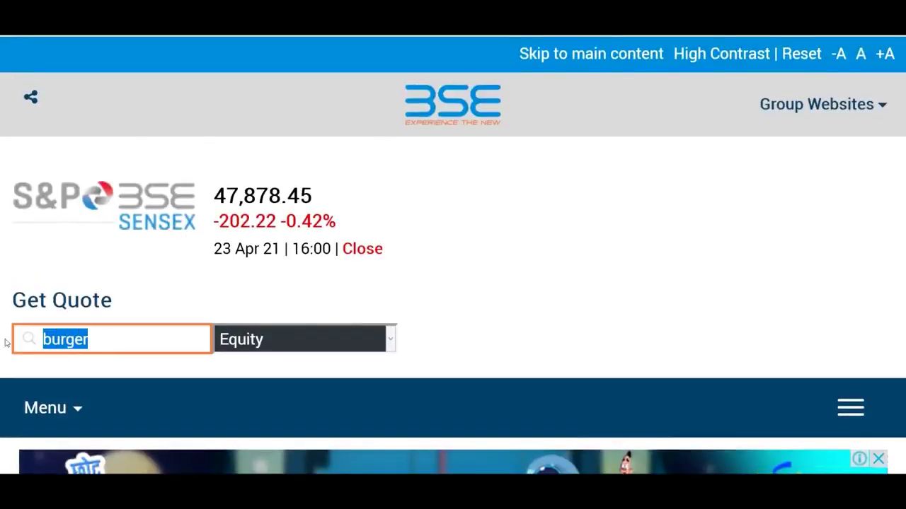
pyautogui.write('lemon')
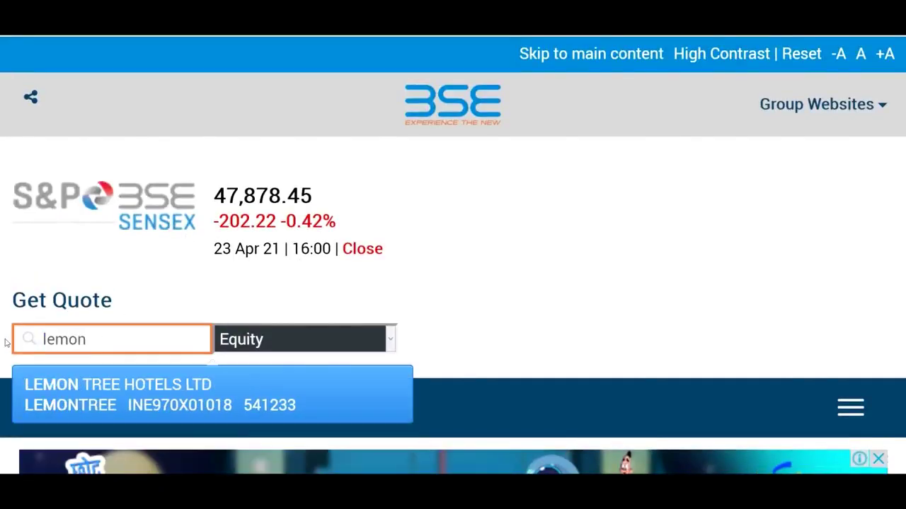
pyautogui.click(118, 404)
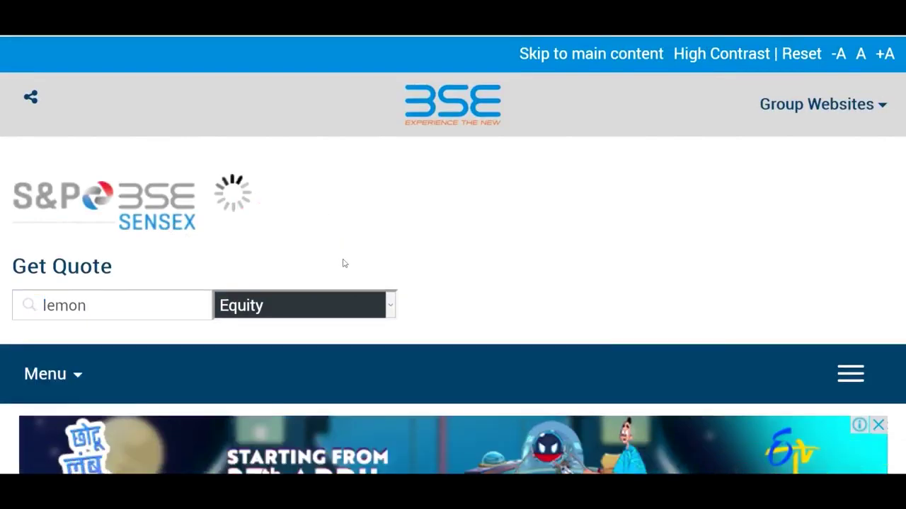
# - Look up Lemon Tree Hotels' 52-week high and current price on BSE and enter 49.45 in Excel cell D10 and 32.05 in E10
pyautogui.scroll(-5, 343, 263)
pyautogui.scroll(-4, 344, 263)
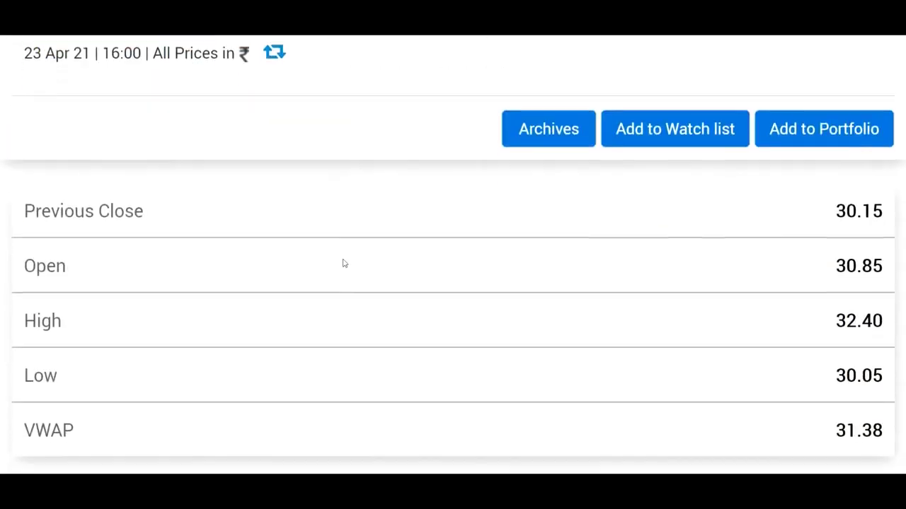
pyautogui.scroll(-3, 343, 263)
pyautogui.scroll(4, 343, 263)
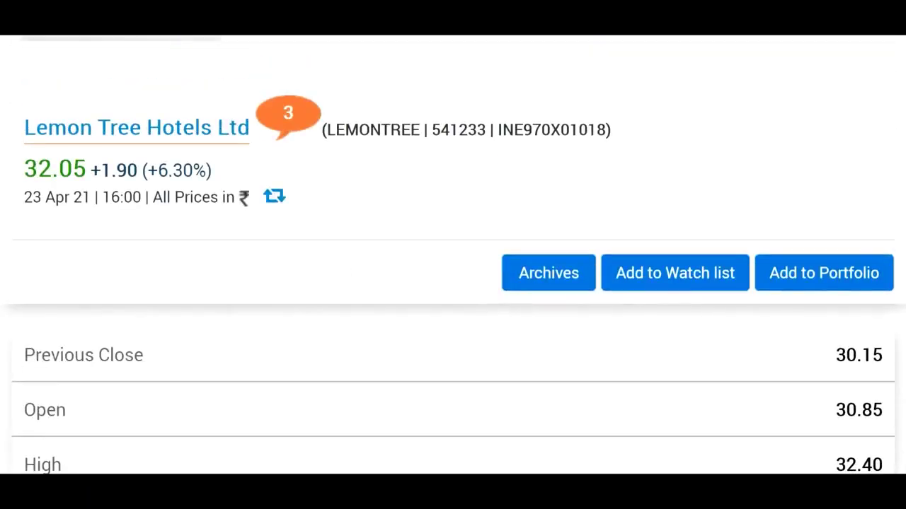
pyautogui.hotkey('alt', 'Tab')
pyautogui.click(606, 292)
pyautogui.write('4')
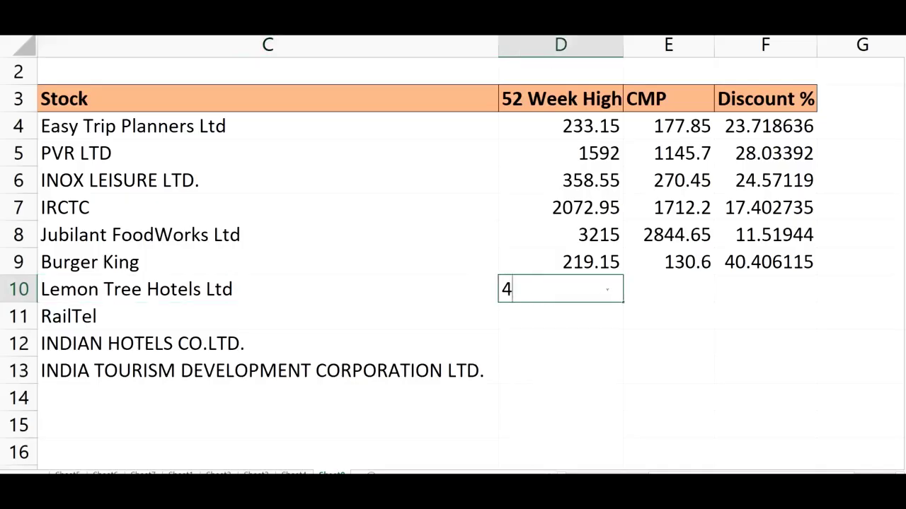
pyautogui.write('9.45')
pyautogui.click(702, 290)
pyautogui.write('32.05')
pyautogui.click(763, 290)
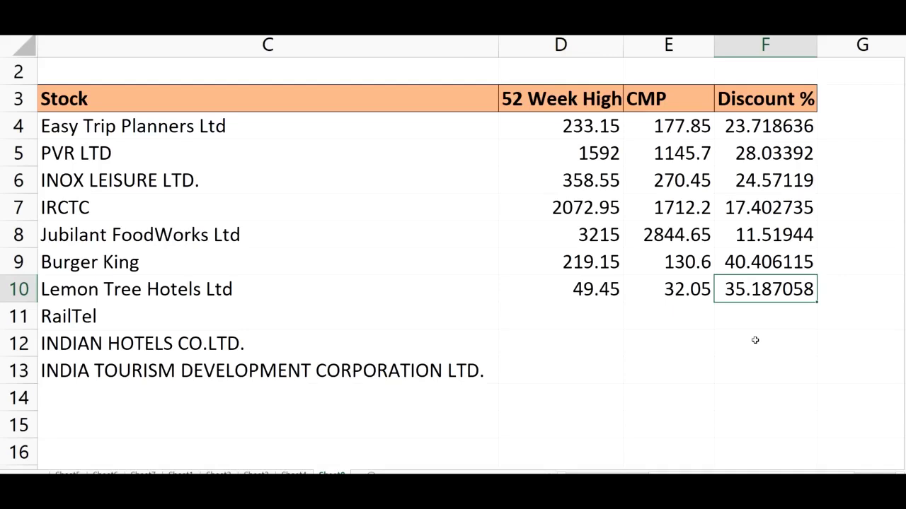
# - On the BSE website, search the equity quotes for "railte" and open the RailTel quote
pyautogui.hotkey('alt', 'Tab')
pyautogui.scroll(6, 395, 361)
pyautogui.click(32, 213)
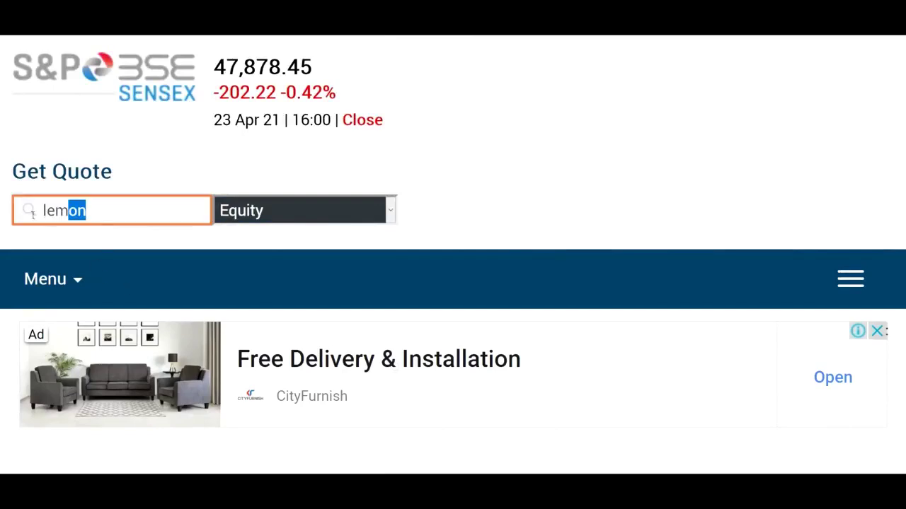
pyautogui.moveTo(33, 213); pyautogui.dragTo(26, 216)
pyautogui.write('railte')
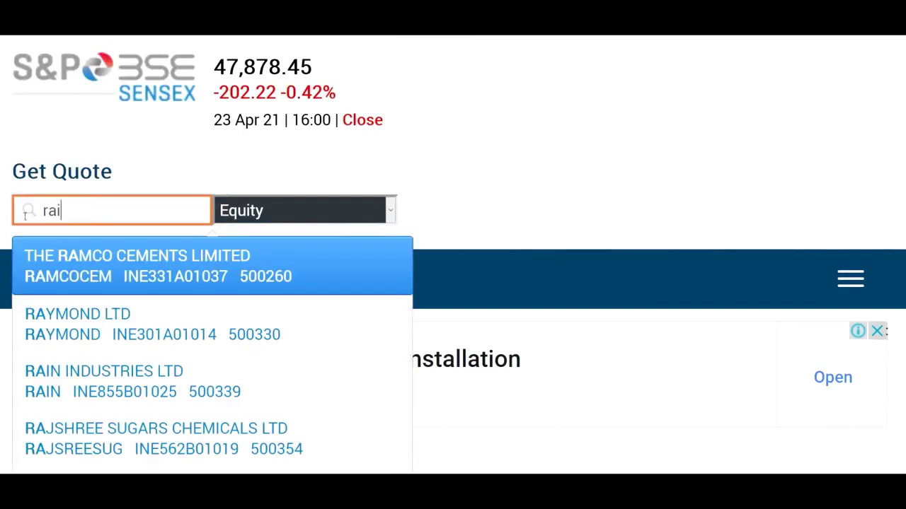
pyautogui.click(96, 261)
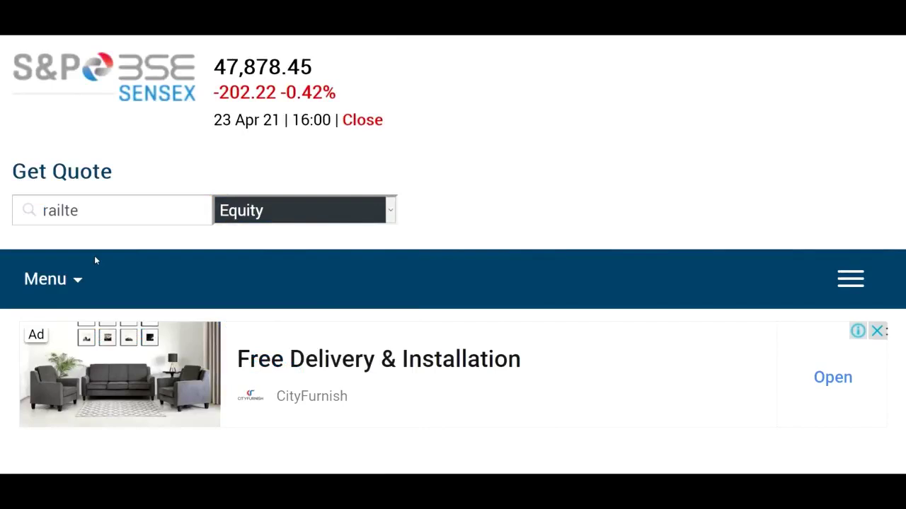
# - Find RailTel's 52-week high on the quote page and enter 189.45 in cell D11 of the Excel sheet
pyautogui.scroll(-8, 366, 198)
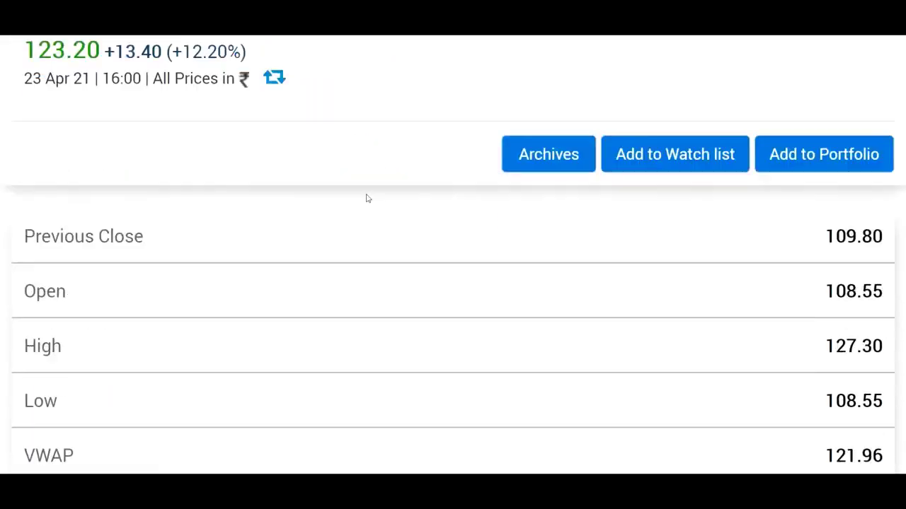
pyautogui.scroll(-4, 366, 198)
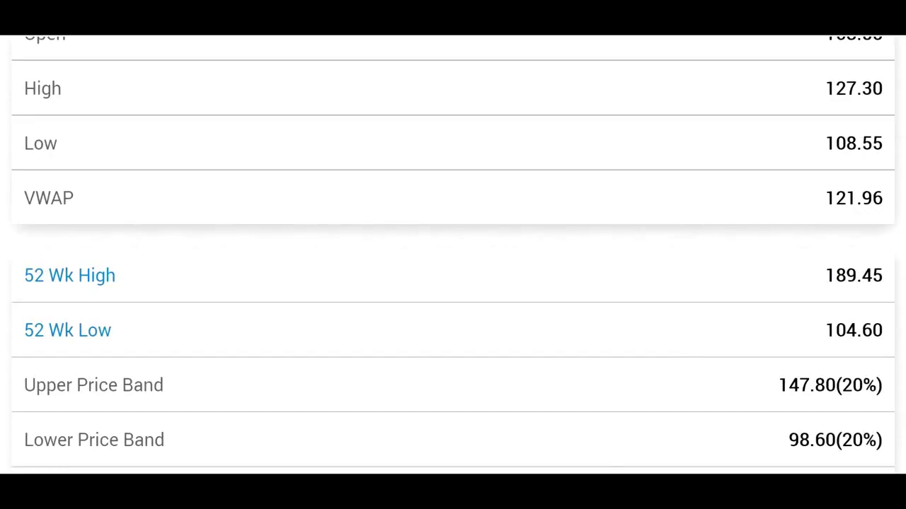
pyautogui.hotkey('alt', 'Tab')
pyautogui.click(583, 324)
pyautogui.write('1')
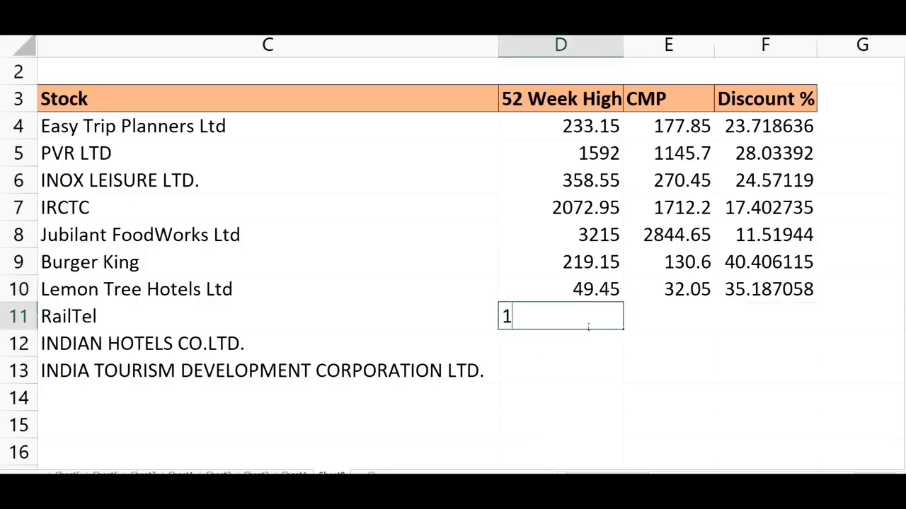
pyautogui.write('89.45')
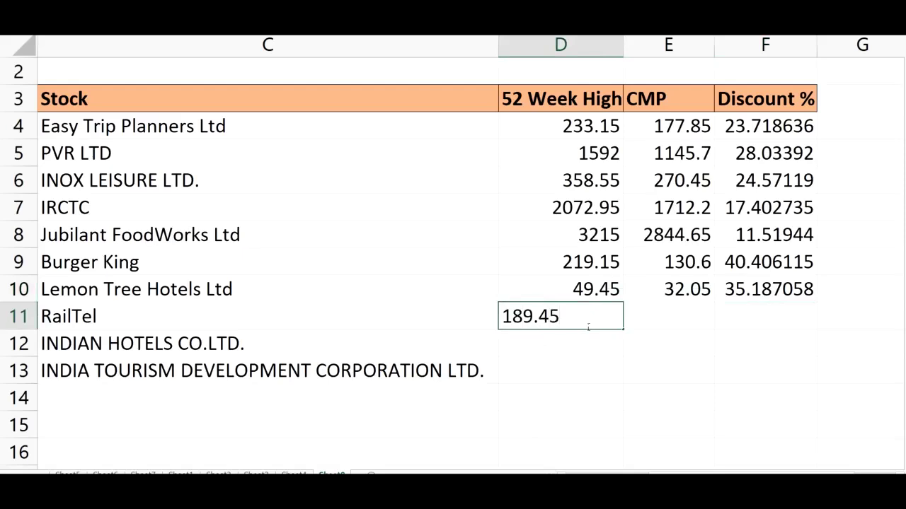
# - Look up RailTel's current price on BSE and enter 123.20 as CMP in Excel cell E11
pyautogui.click(662, 324)
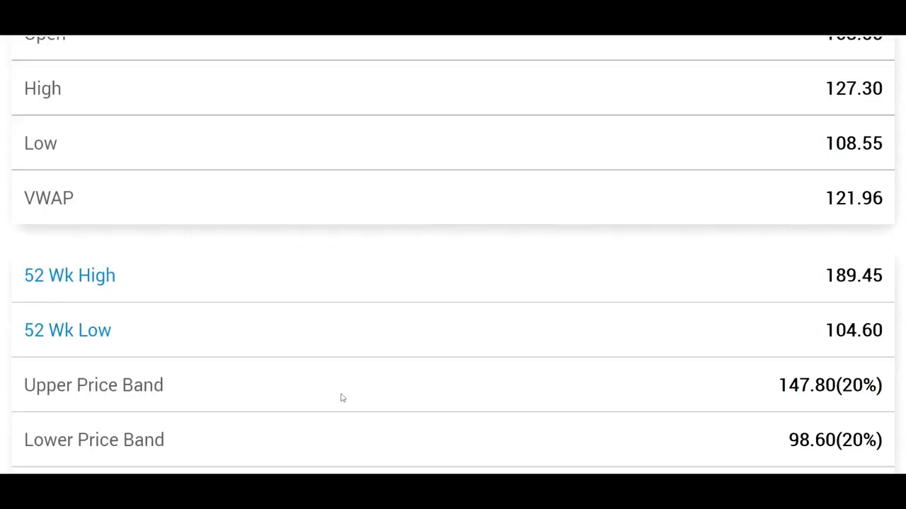
pyautogui.scroll(5, 340, 396)
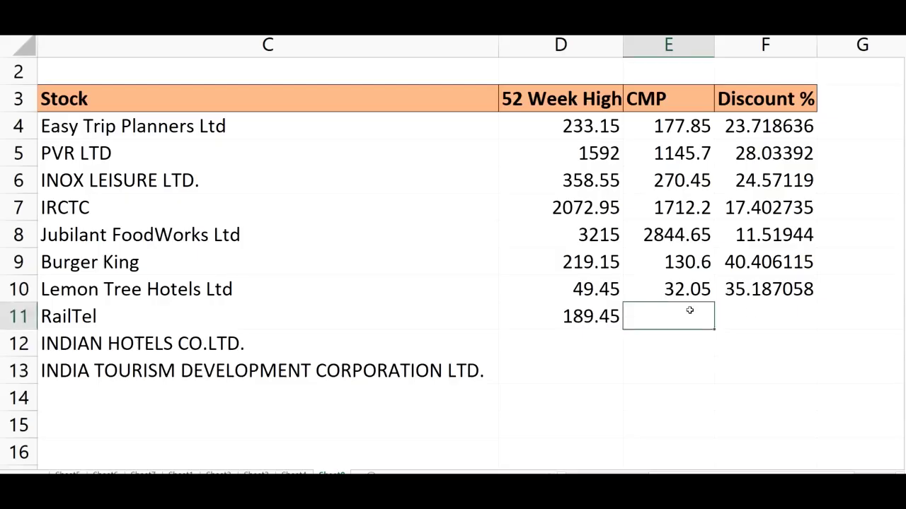
pyautogui.write('123.20')
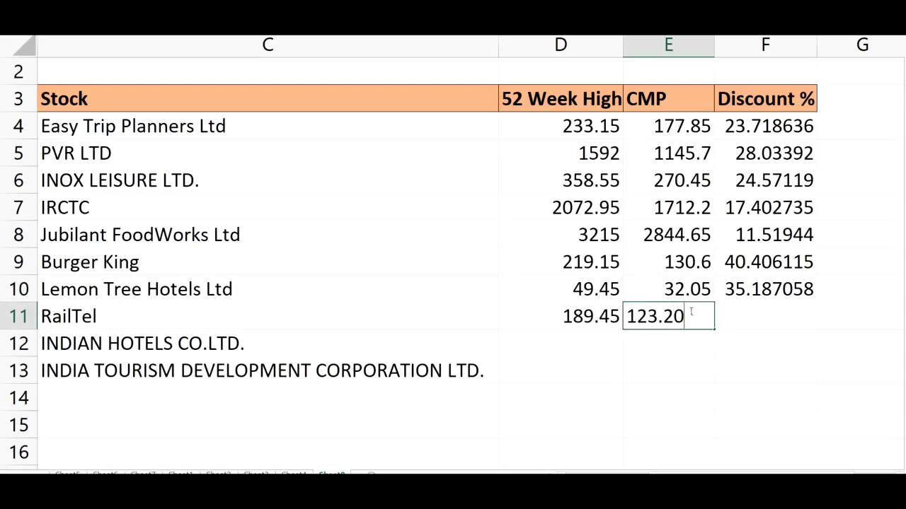
# - Finish the RailTel price entry, switch to the BSE website, search equity quotes for "indian h" and open the Indian Hotels quote
pyautogui.click(771, 337)
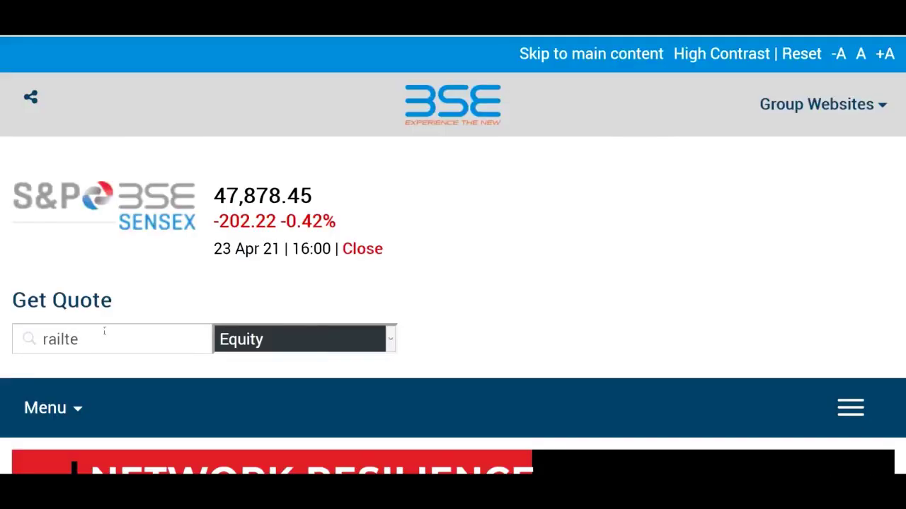
pyautogui.moveTo(104, 331); pyautogui.dragTo(33, 345)
pyautogui.write('indi')
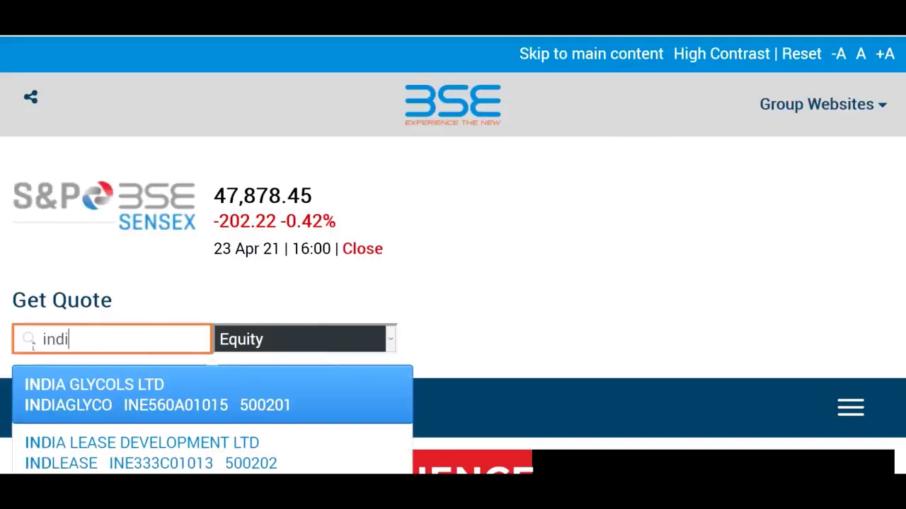
pyautogui.write('an h')
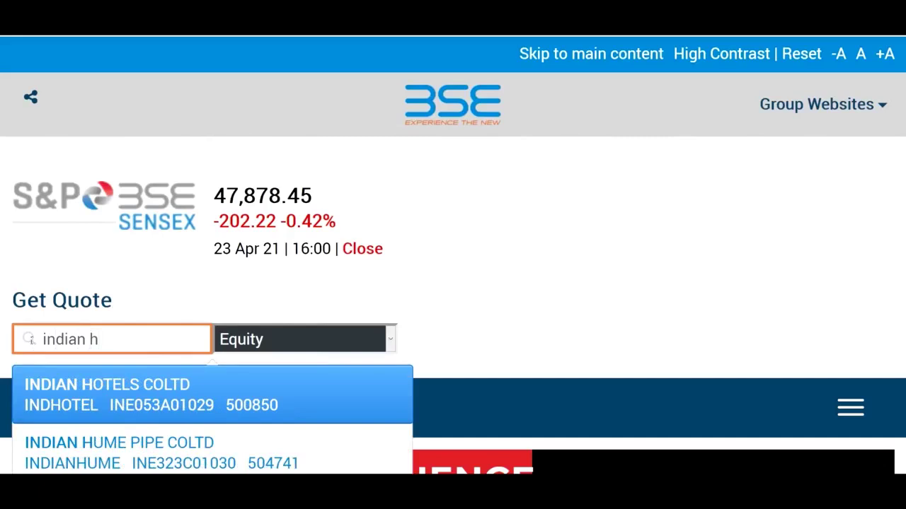
pyautogui.click(107, 386)
pyautogui.scroll(-6, 208, 268)
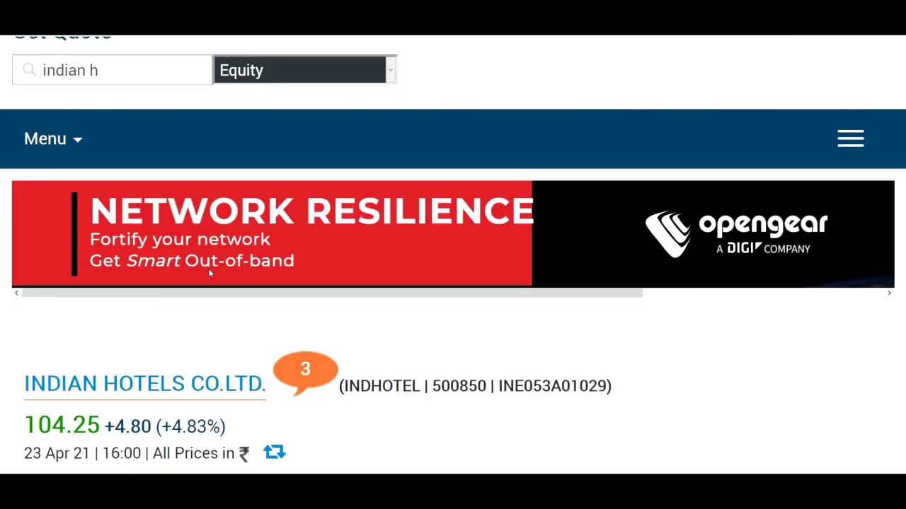
# - Find Indian Hotels' 52-week high and enter 139 in Excel cell D12 and 104 as CMP in E12
pyautogui.scroll(-5, 209, 273)
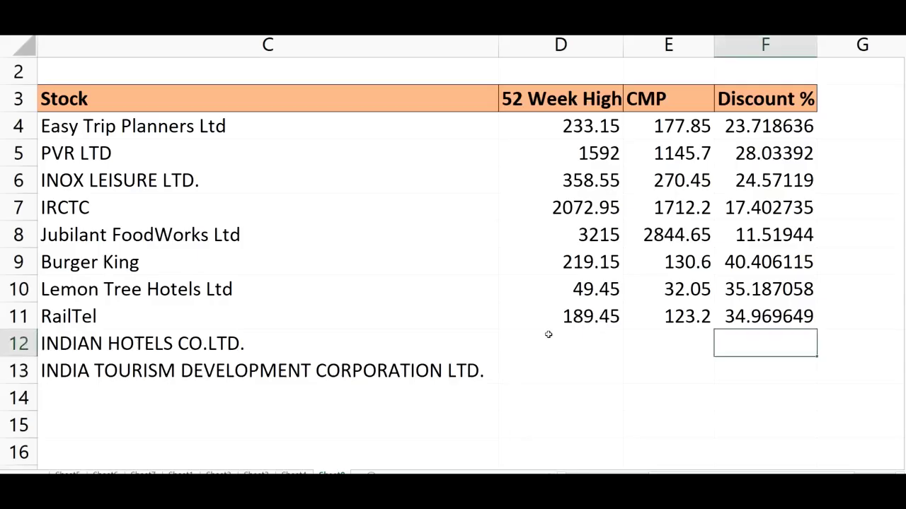
pyautogui.click(581, 345)
pyautogui.write('139')
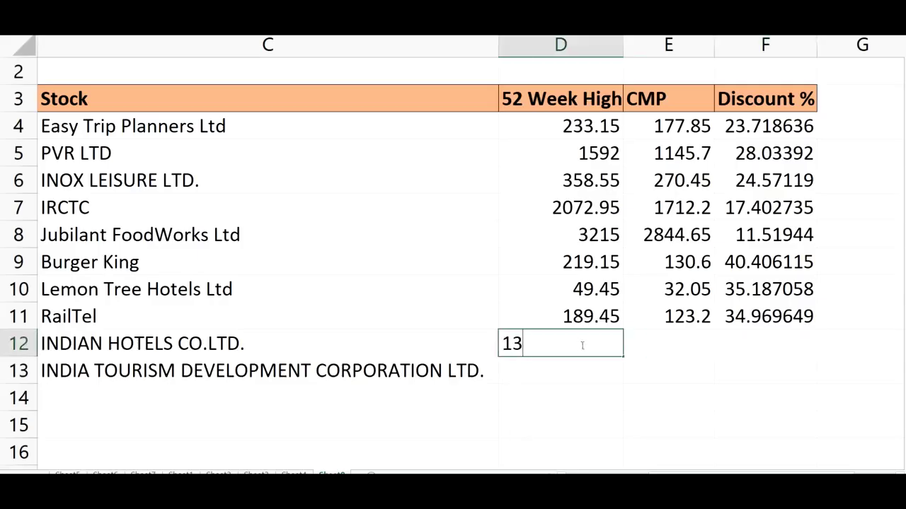
pyautogui.click(668, 346)
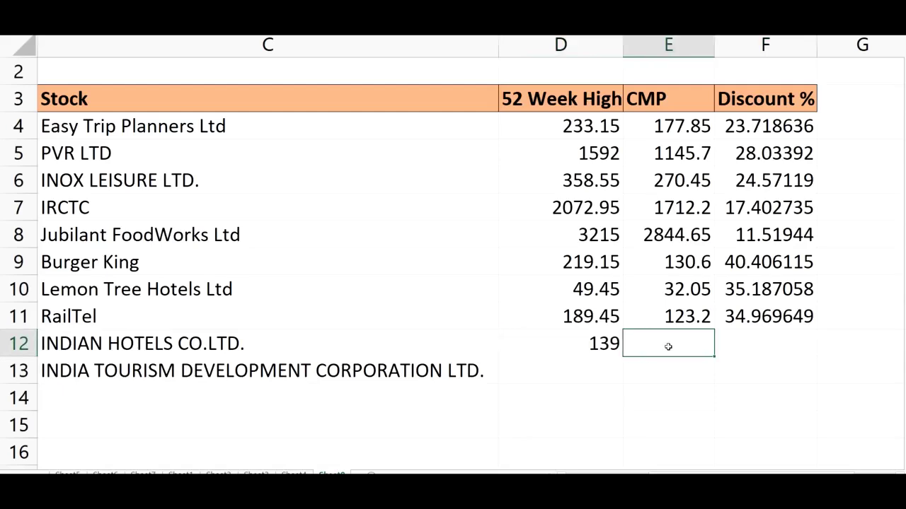
pyautogui.write('104')
pyautogui.click(798, 375)
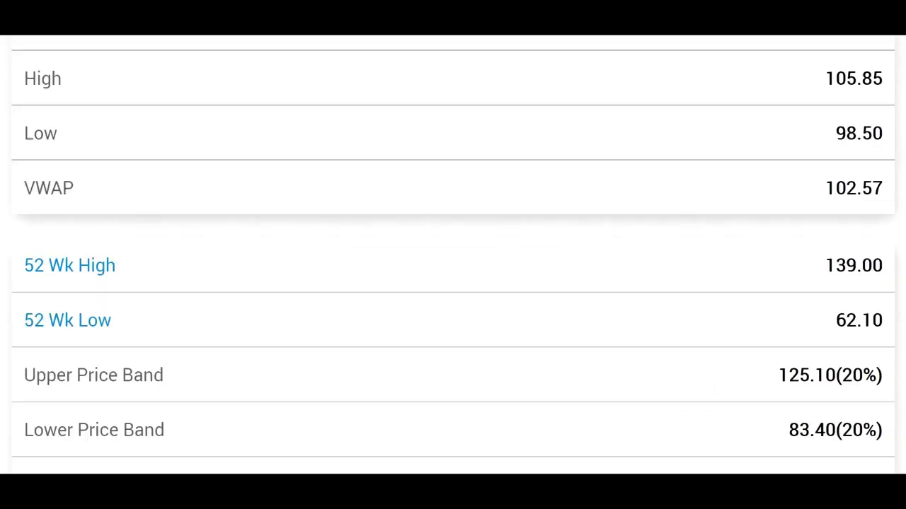
# - On the BSE website, search the equity quotes for "irctc" and open the Indian Railway Catering and Tourism Corporation quote
pyautogui.scroll(10, 375, 393)
pyautogui.click(31, 212)
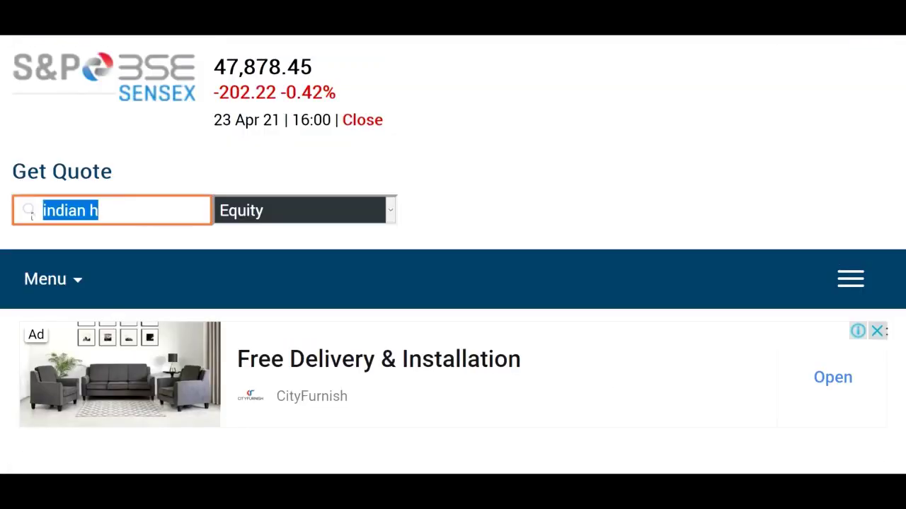
pyautogui.write('irctc')
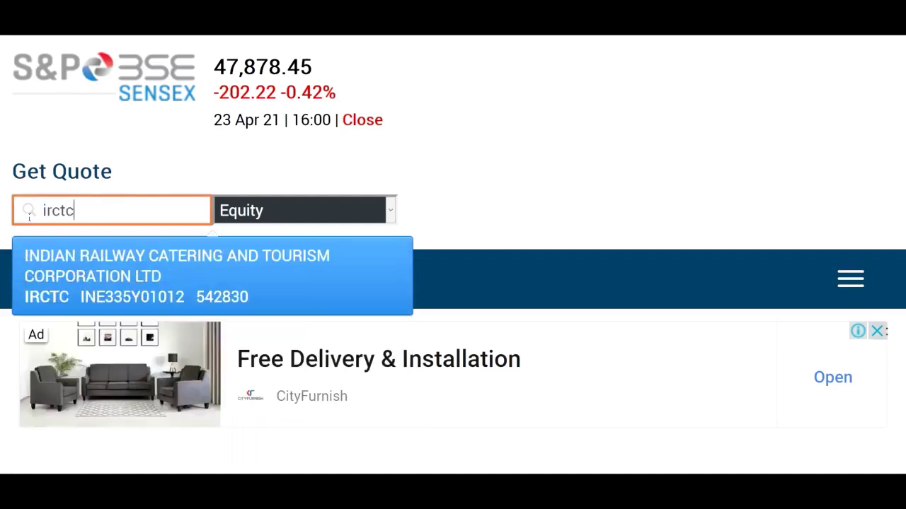
pyautogui.click(124, 286)
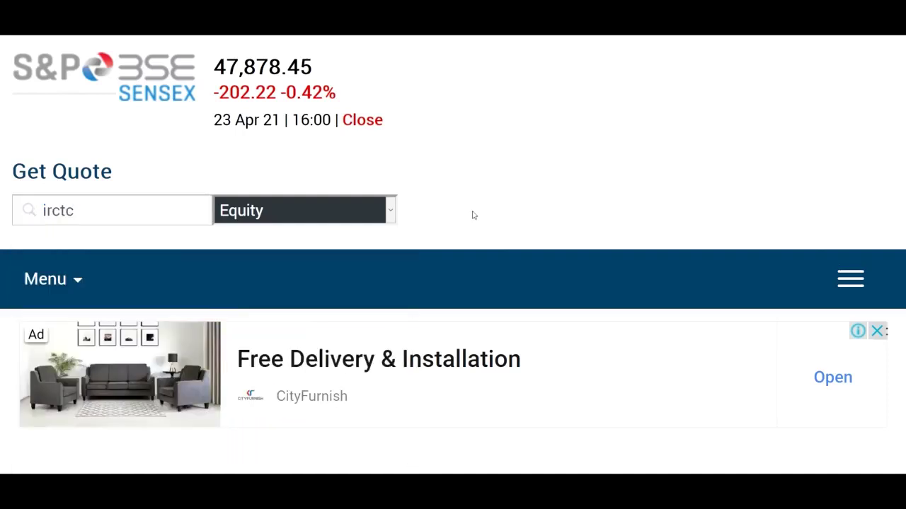
# - Find the 52-week high on the IRCTC quote page and enter 2072 in Excel cell D13
pyautogui.scroll(-5, 473, 215)
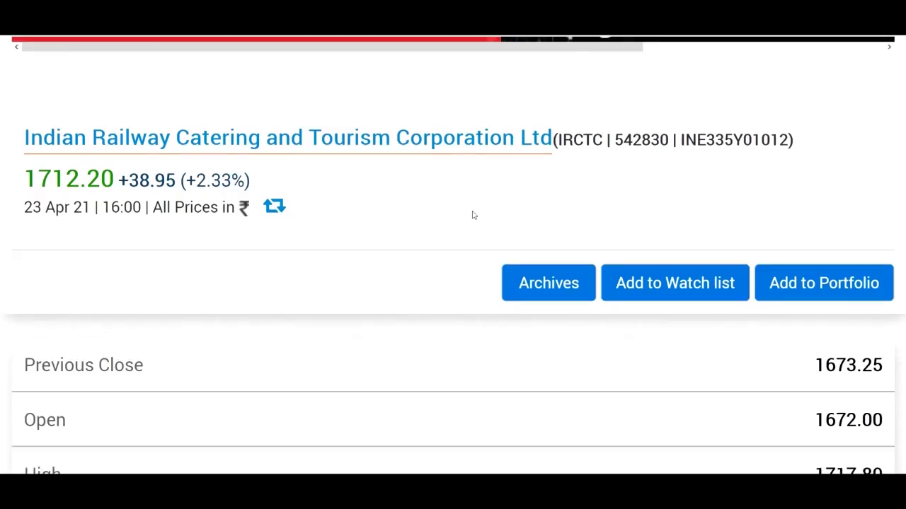
pyautogui.scroll(-5, 474, 215)
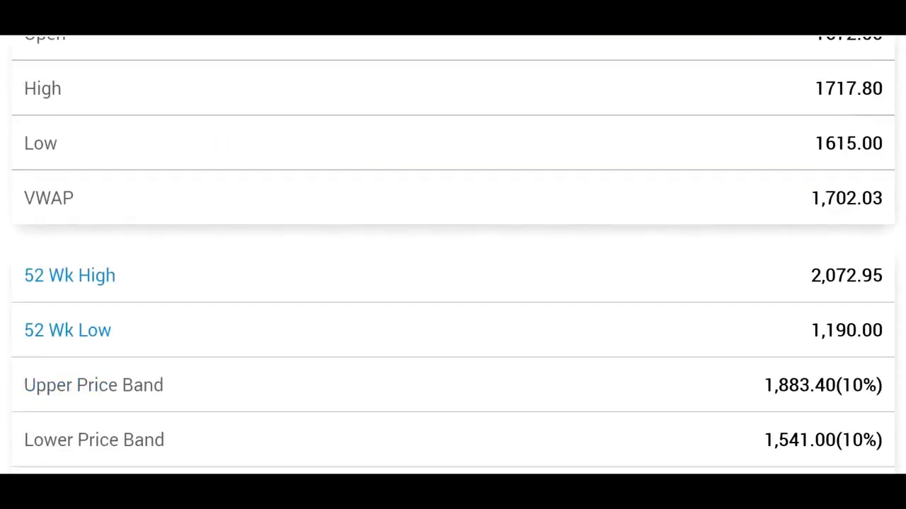
pyautogui.hotkey('alt', 'Tab')
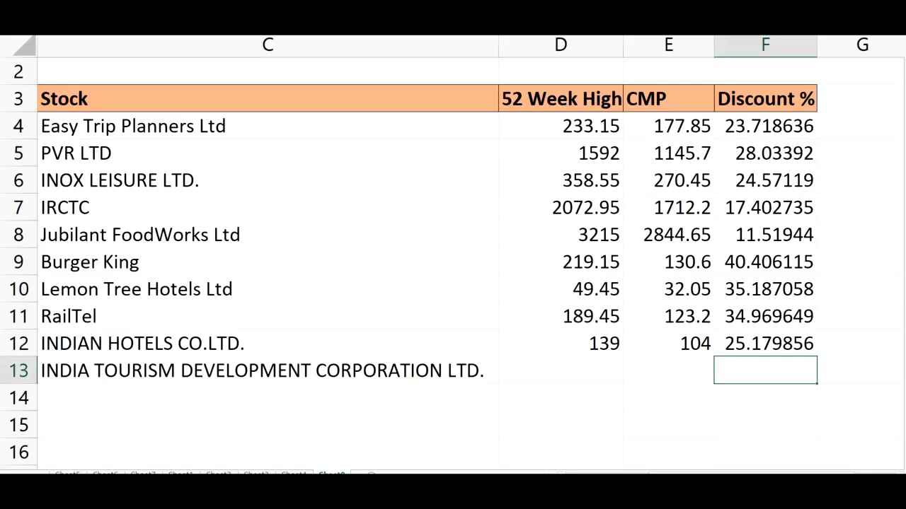
pyautogui.click(606, 373)
pyautogui.write('2072')
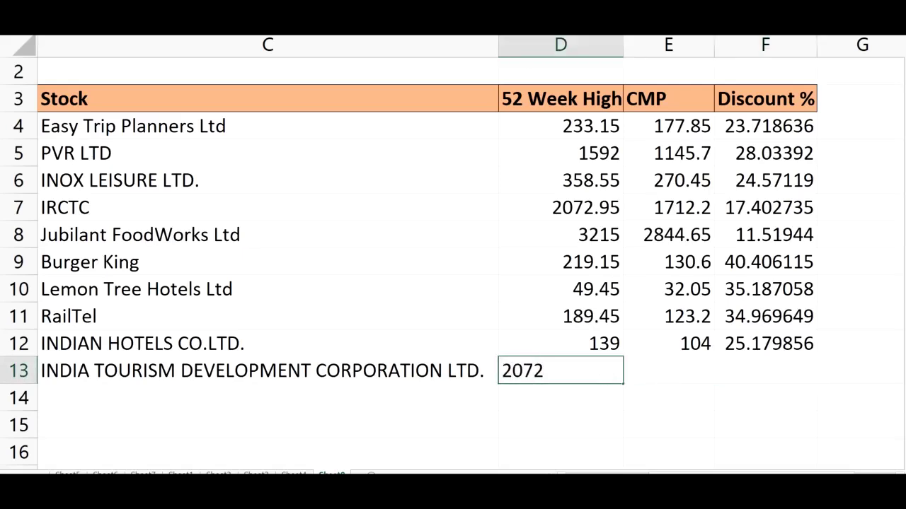
# - Look up IRCTC's current price on BSE, enter 1712 as CMP in Excel cell E13 and select discount cell F13
pyautogui.hotkey('alt', 'Tab')
pyautogui.scroll(5, 339, 418)
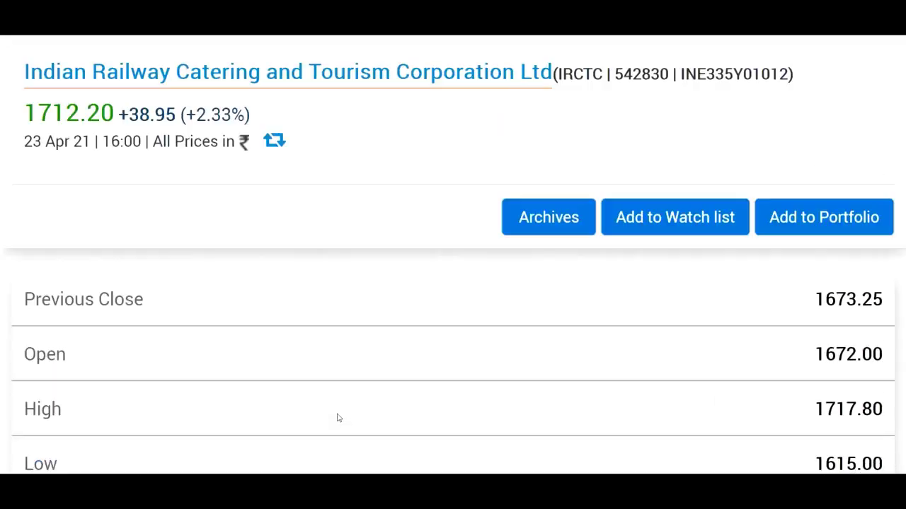
pyautogui.scroll(1, 338, 418)
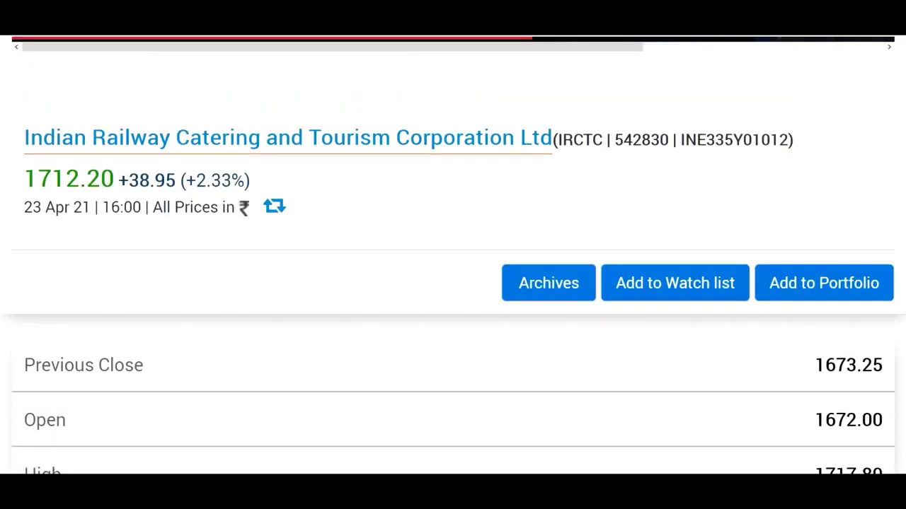
pyautogui.hotkey('alt', 'Tab')
pyautogui.click(693, 373)
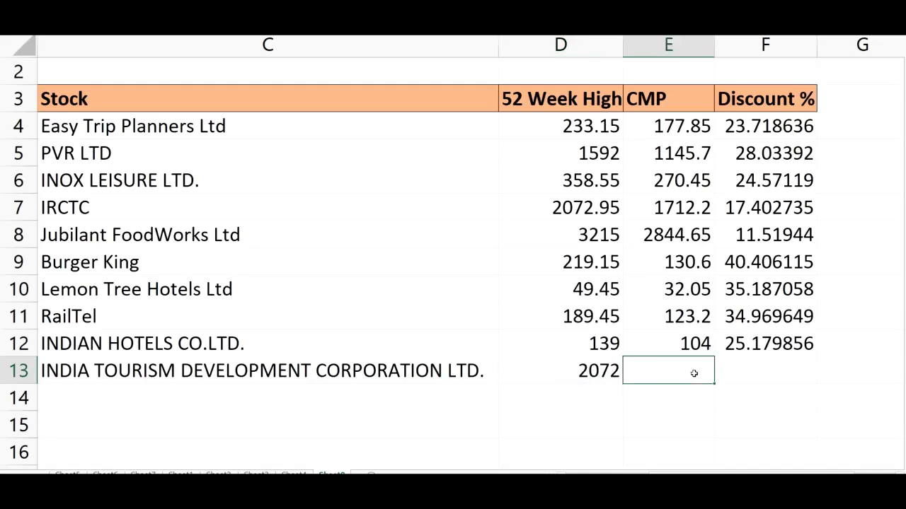
pyautogui.write('1712')
pyautogui.click(774, 404)
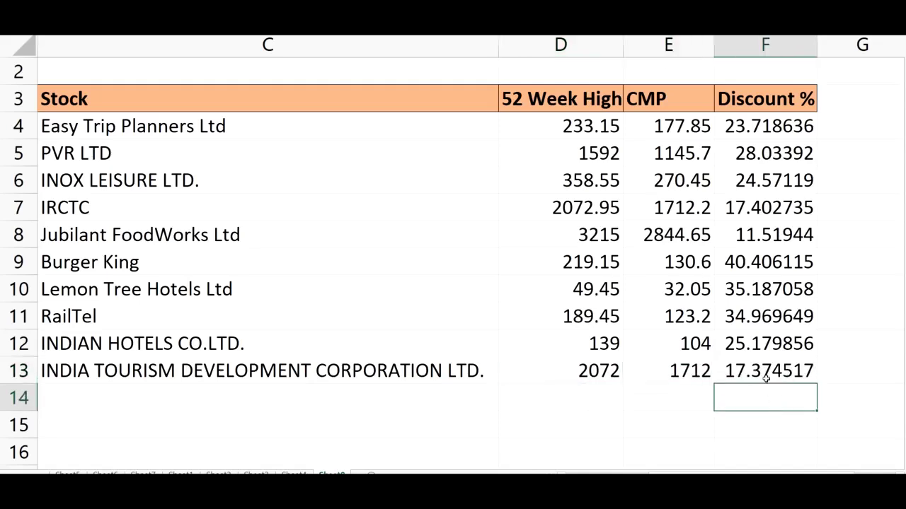
pyautogui.click(766, 378)
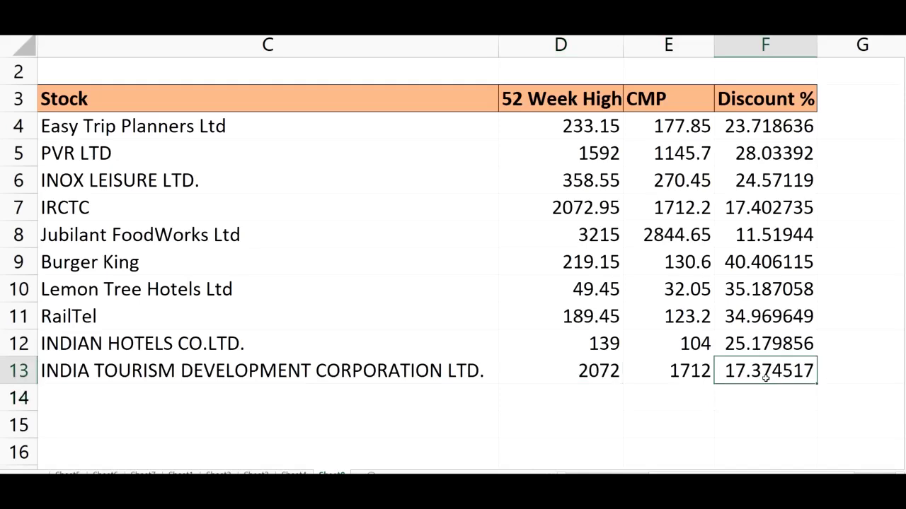